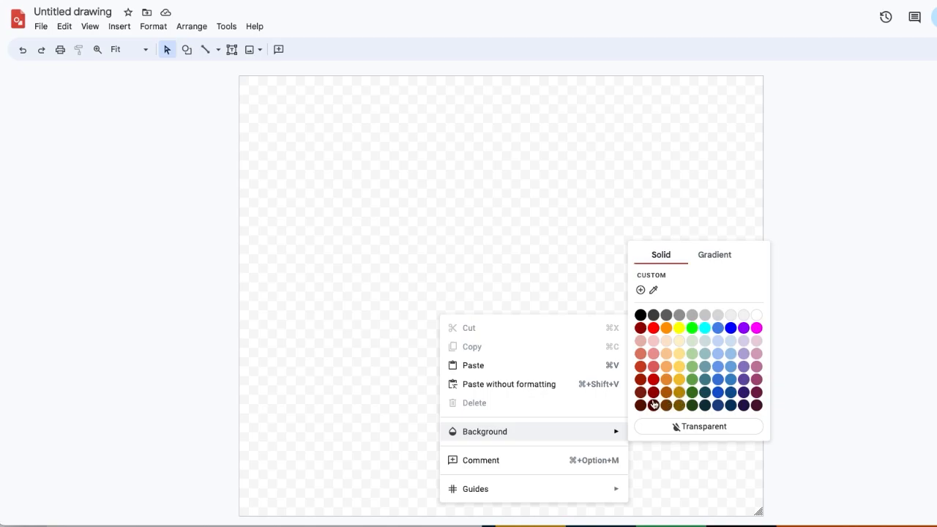
Fill the canvas background with dark red, then place the hurdler image on the canvas and delete it.
{"action": "left_click", "coordinate": [653, 406]}
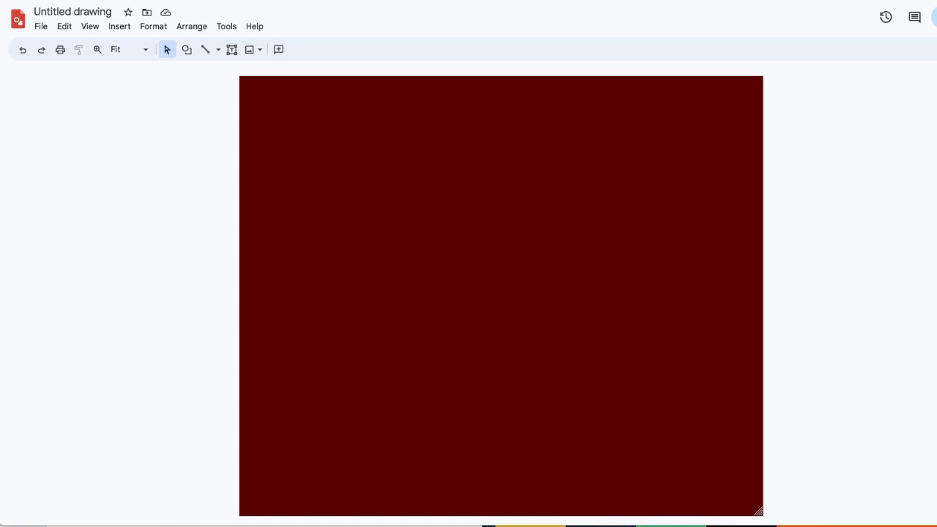
{"action": "left_click_drag", "start_coordinate": [323, 474], "coordinate": [505, 292]}
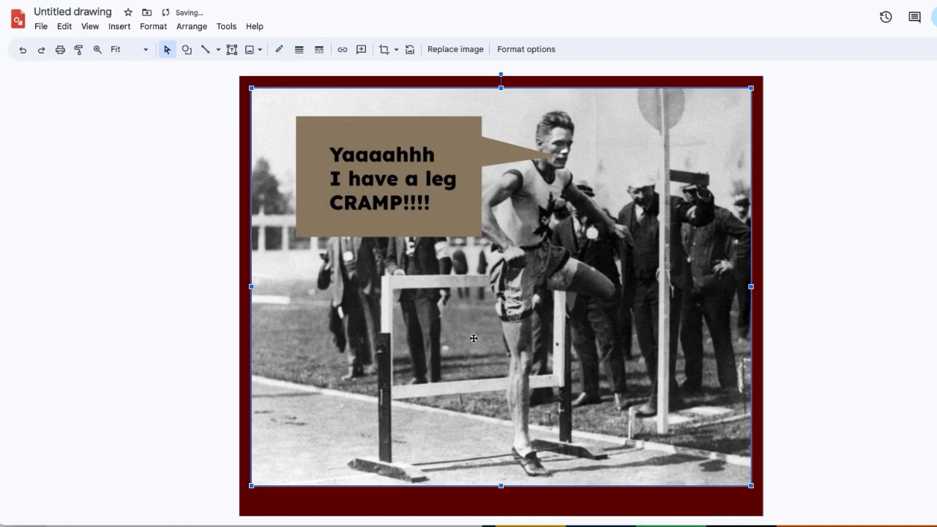
{"action": "key", "text": "Delete"}
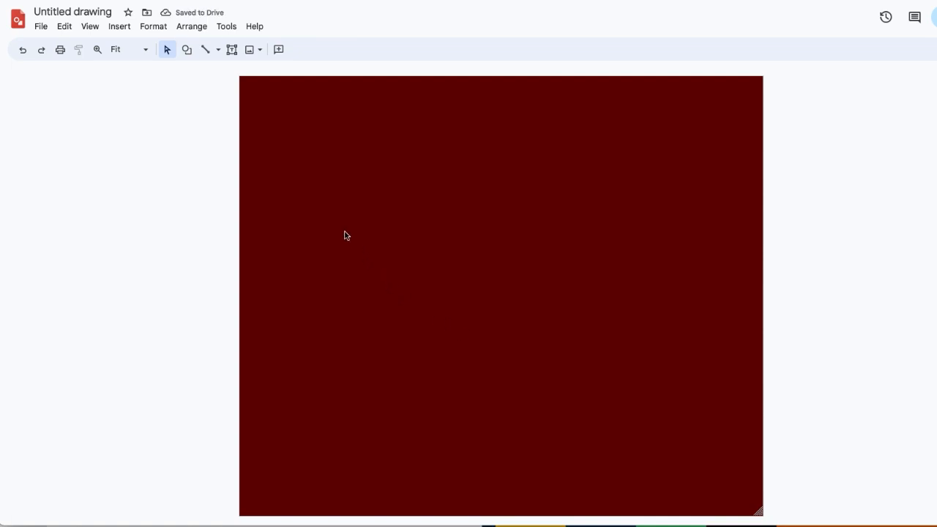
Change the canvas background to solid orange.
{"action": "right_click", "coordinate": [399, 186]}
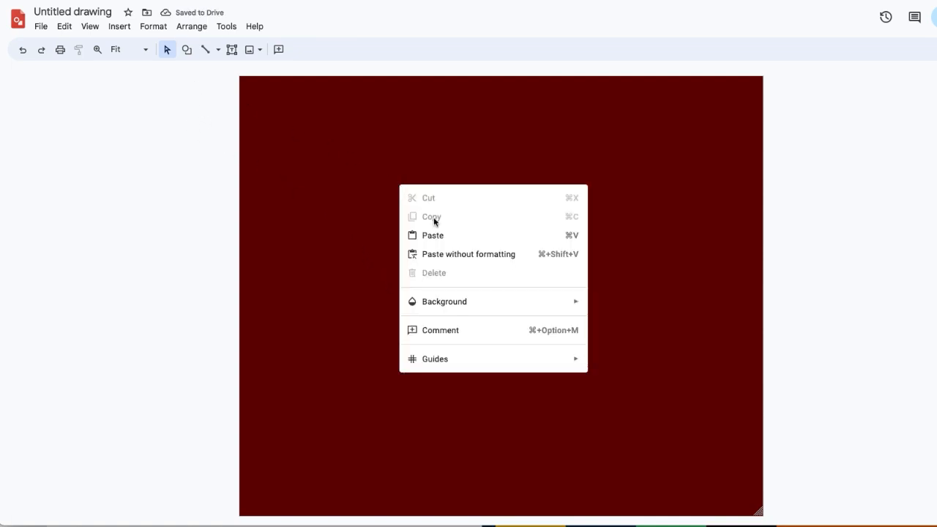
{"action": "mouse_move", "coordinate": [564, 303]}
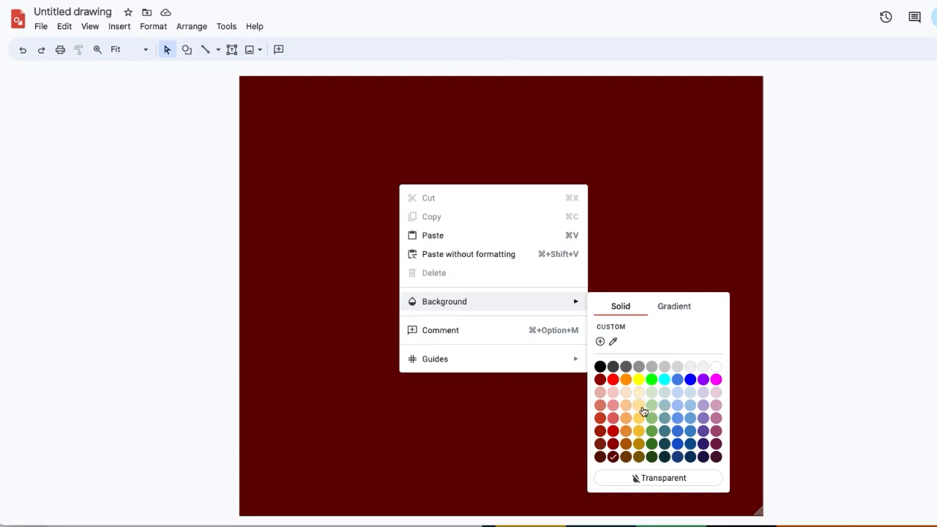
{"action": "left_click", "coordinate": [626, 379]}
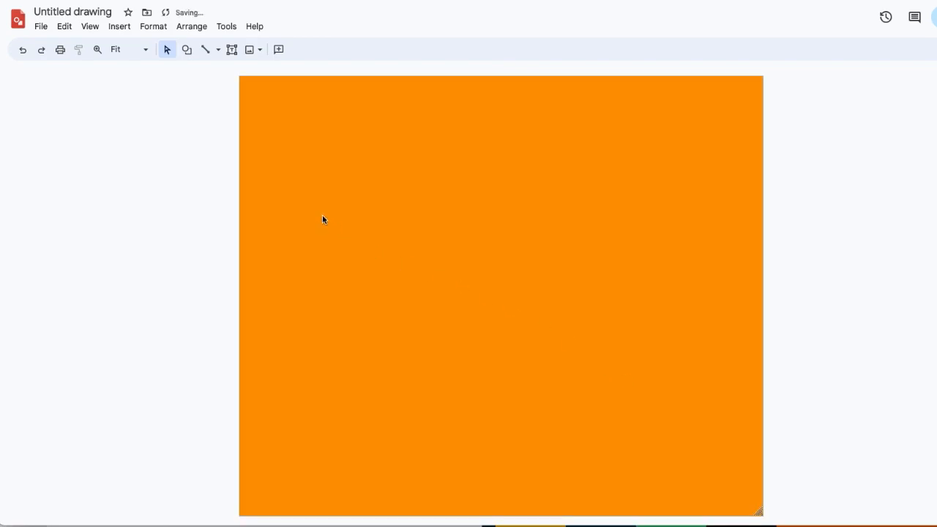
Draw a circle about a third of the canvas width and place it horizontally centred near the canvas's upper edge.
{"action": "left_click", "coordinate": [187, 49]}
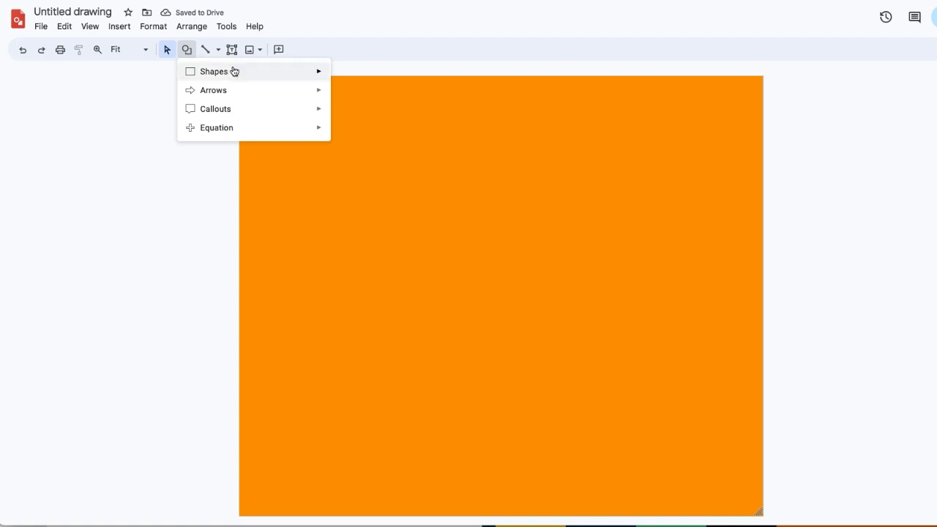
{"action": "mouse_move", "coordinate": [234, 71]}
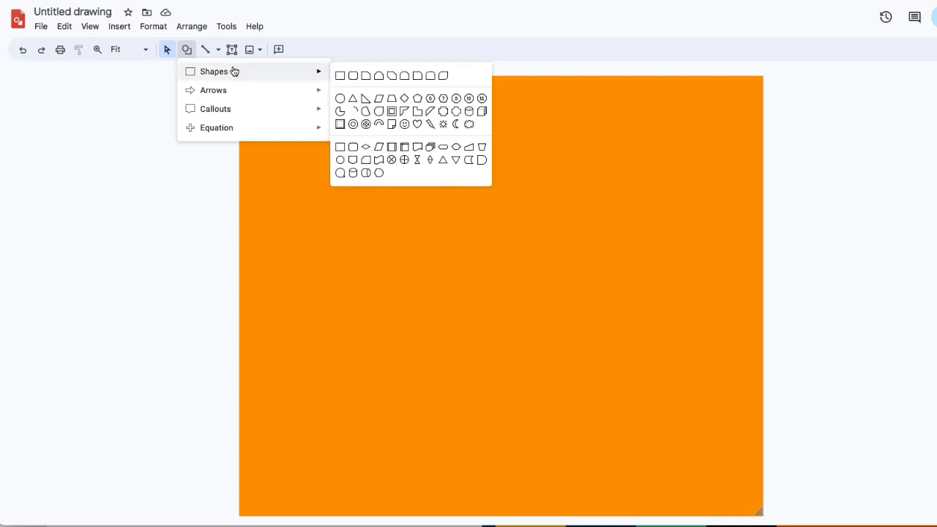
{"action": "left_click", "coordinate": [340, 100]}
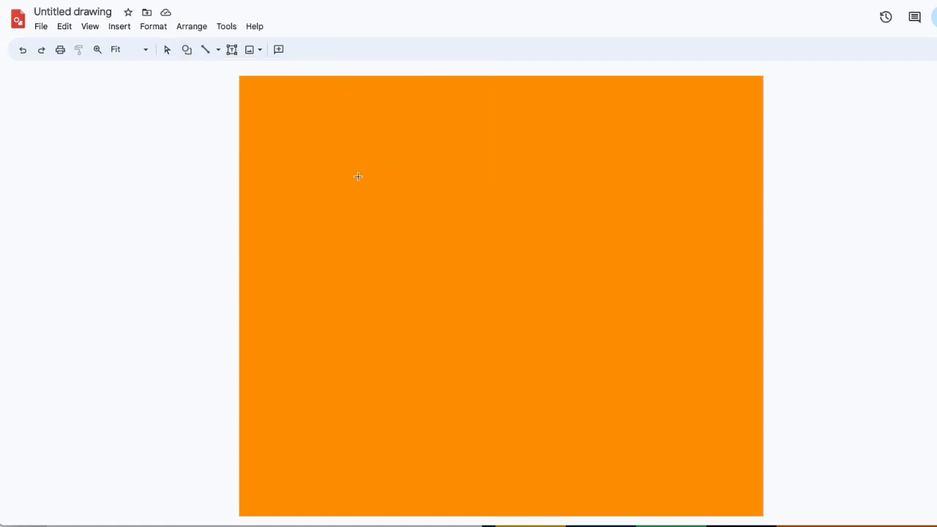
{"action": "left_click_drag", "start_coordinate": [411, 126], "coordinate": [576, 255]}
{"action": "left_click_drag", "start_coordinate": [487, 213], "coordinate": [497, 177]}
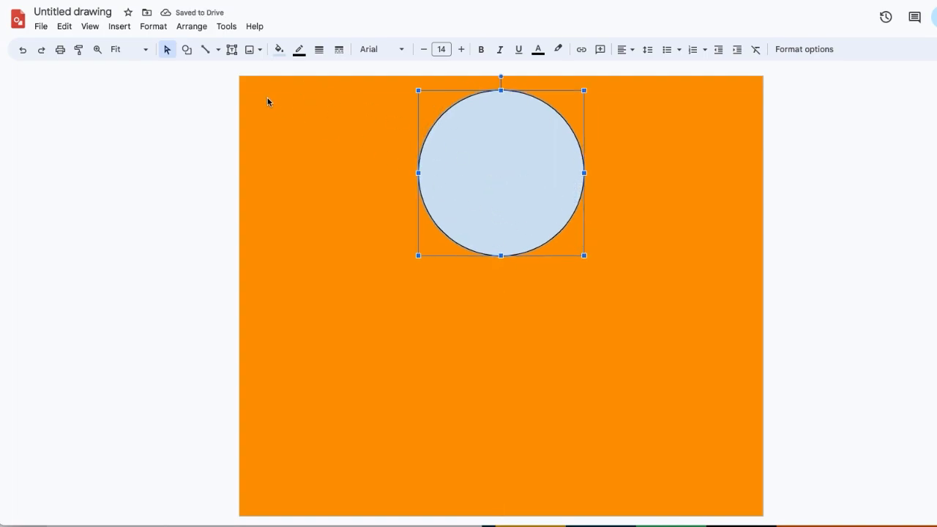
Make the circle's outline transparent and fill the circle with solid cyan.
{"action": "left_click", "coordinate": [300, 49]}
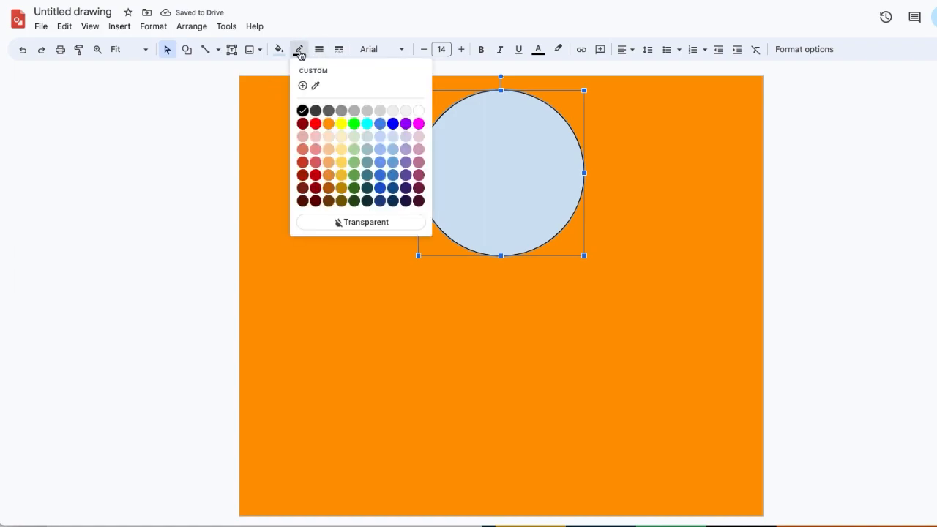
{"action": "left_click", "coordinate": [383, 222]}
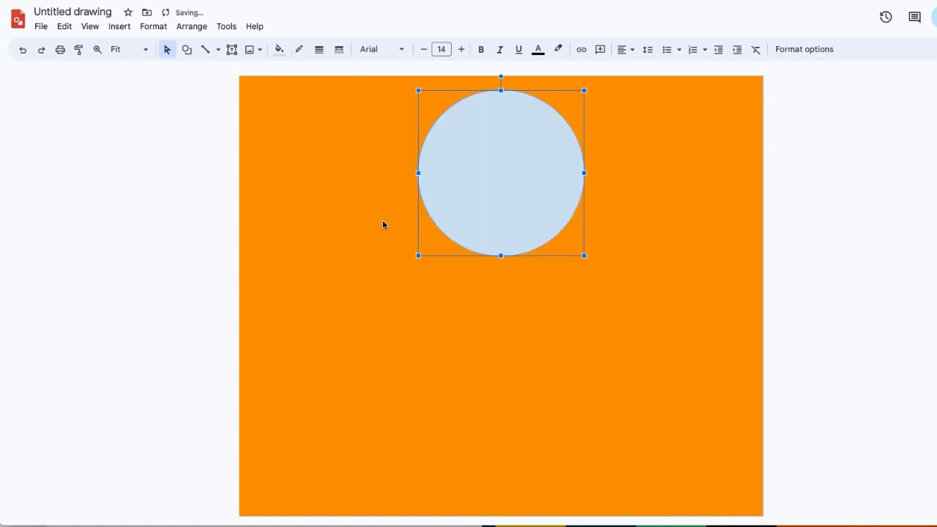
{"action": "left_click", "coordinate": [278, 50]}
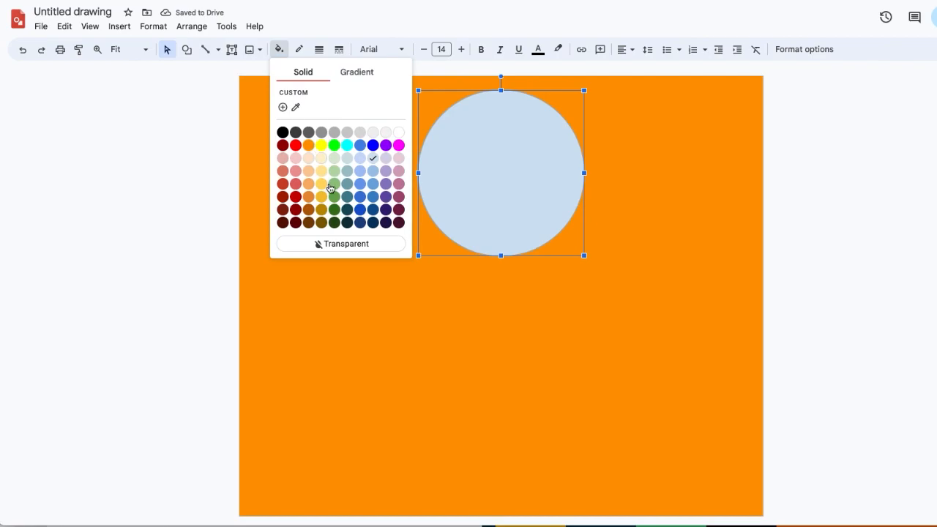
{"action": "left_click", "coordinate": [348, 150]}
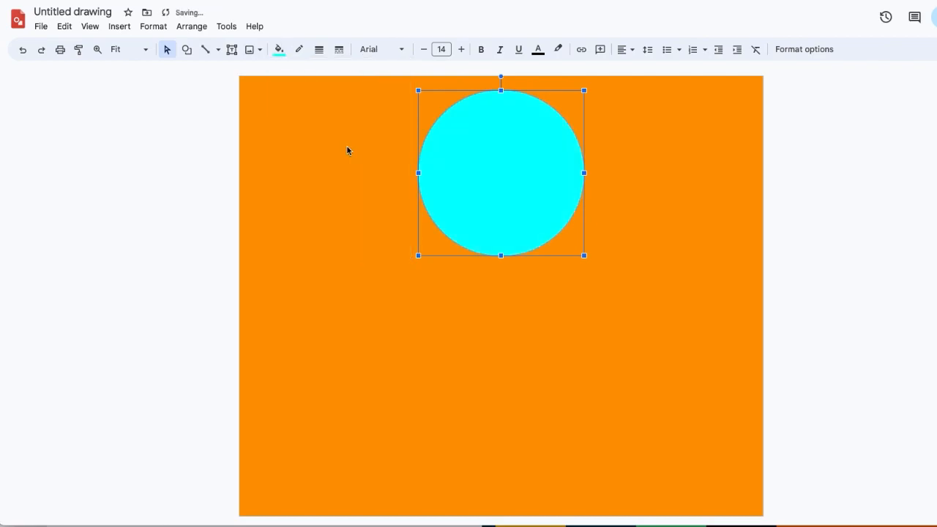
Fill the circle with the dark blue radial gradient and deselect it.
{"action": "left_click", "coordinate": [279, 49]}
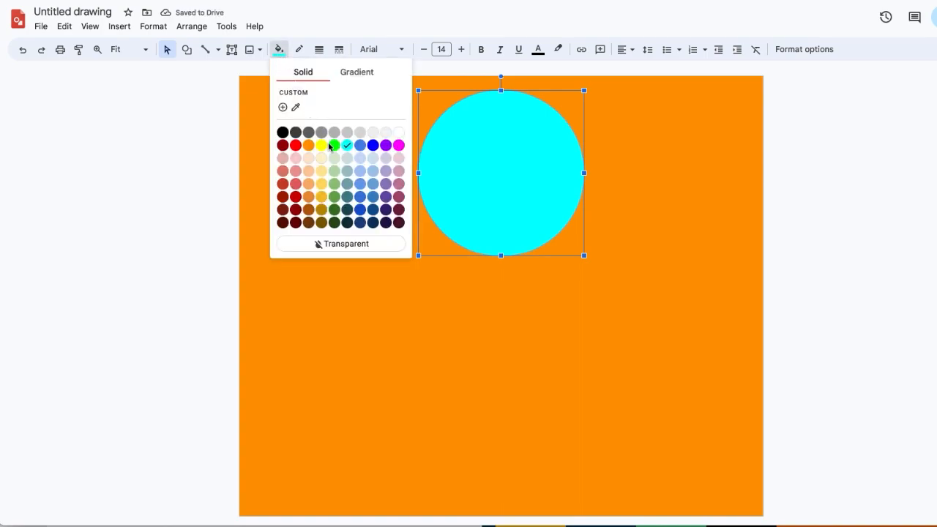
{"action": "left_click", "coordinate": [359, 73]}
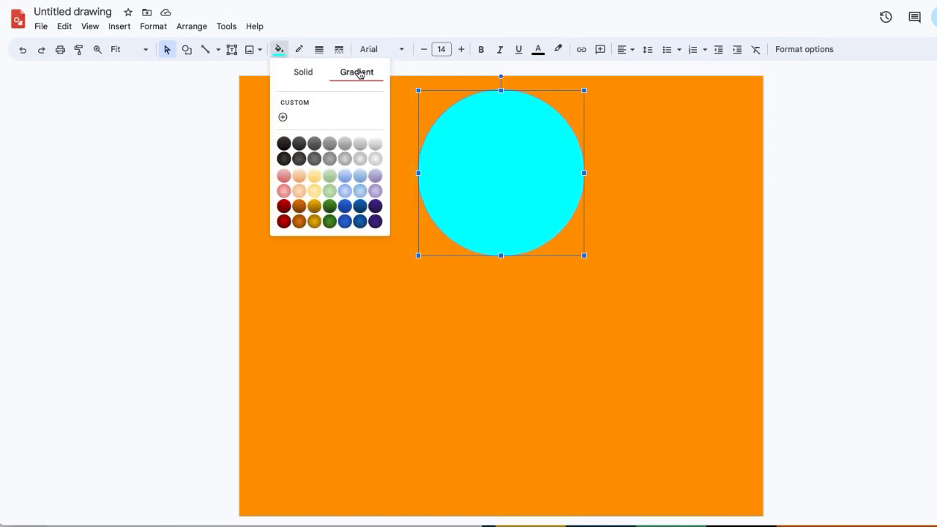
{"action": "left_click", "coordinate": [345, 221]}
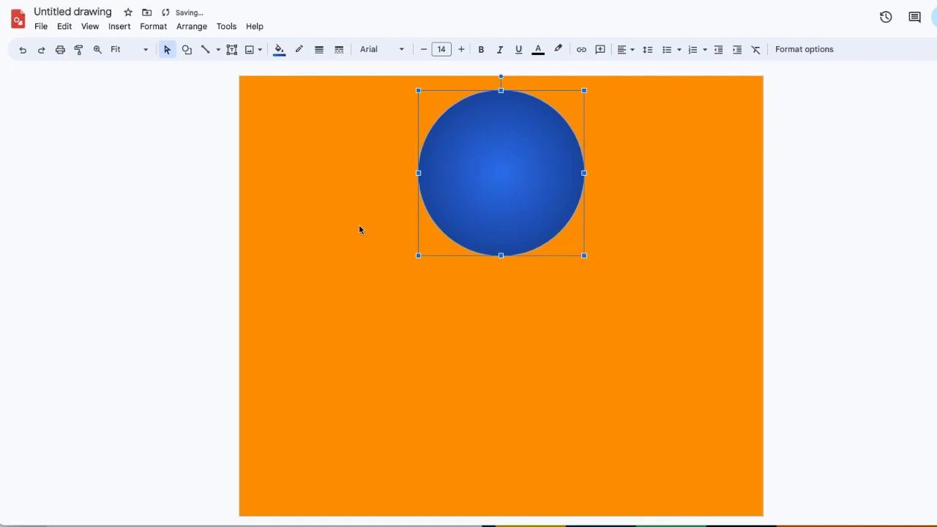
{"action": "left_click", "coordinate": [364, 226]}
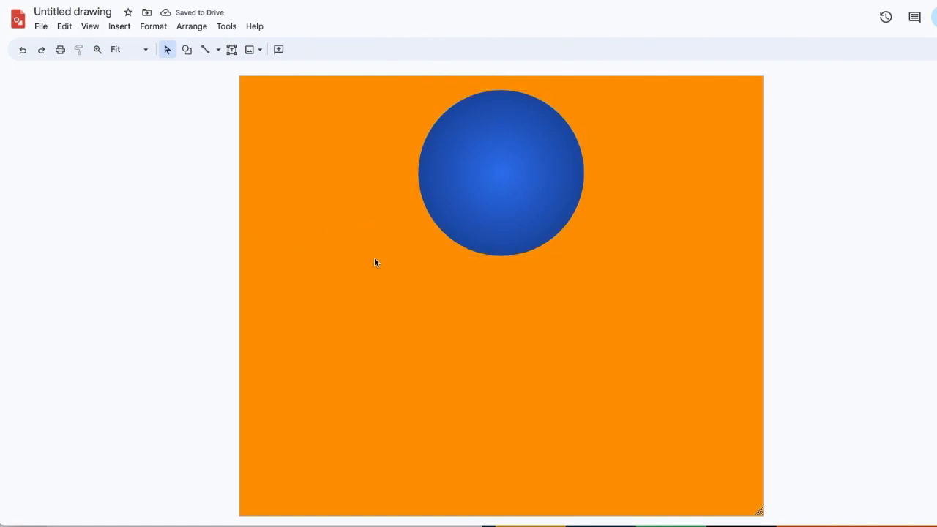
Duplicate the circle twice, reshape one copy into a wide, flat ellipse and place it outside the canvas, to the left of its upper edge.
{"action": "left_click", "coordinate": [521, 172]}
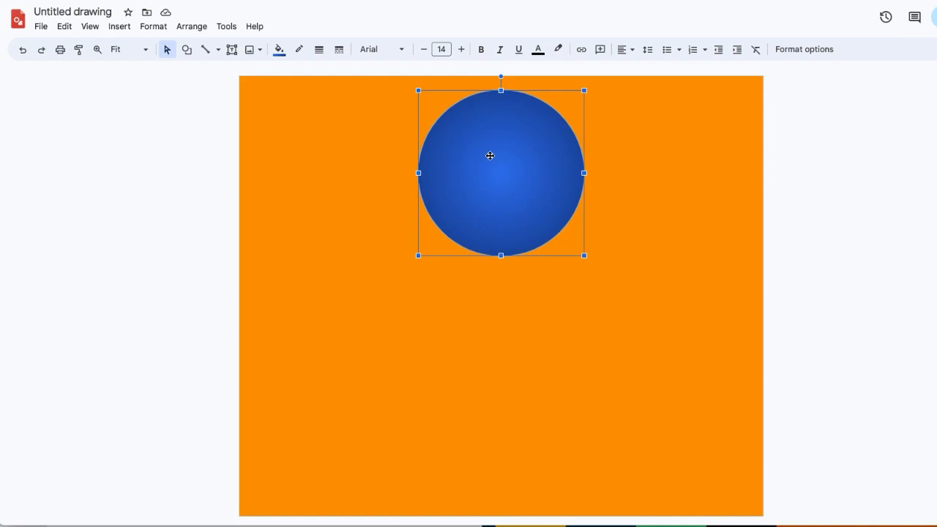
{"action": "key", "text": "ctrl+d"}
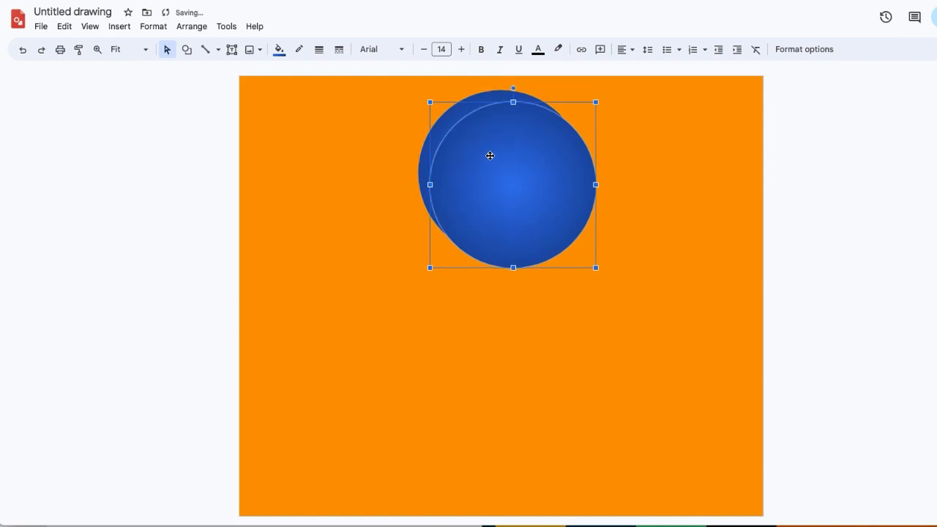
{"action": "left_click_drag", "start_coordinate": [516, 195], "coordinate": [309, 174]}
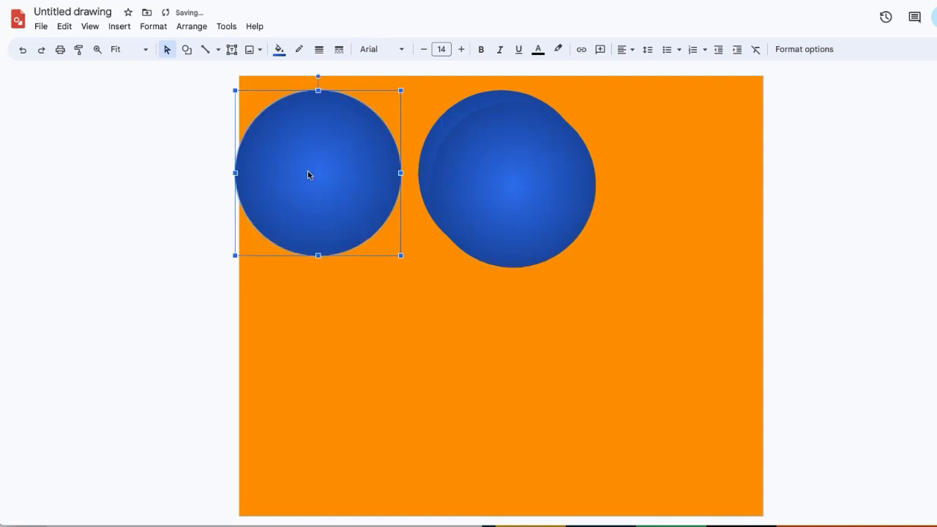
{"action": "left_click_drag", "start_coordinate": [319, 89], "coordinate": [319, 216]}
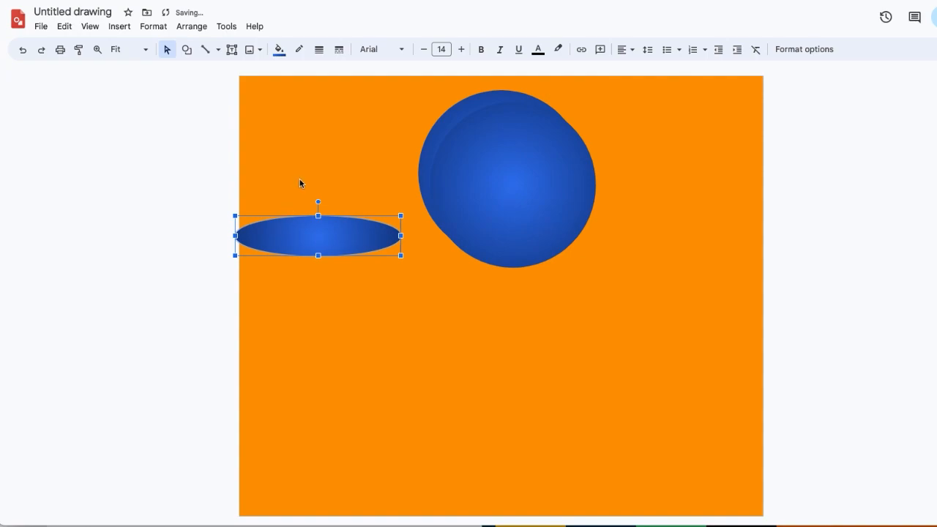
{"action": "left_click_drag", "start_coordinate": [235, 236], "coordinate": [175, 235]}
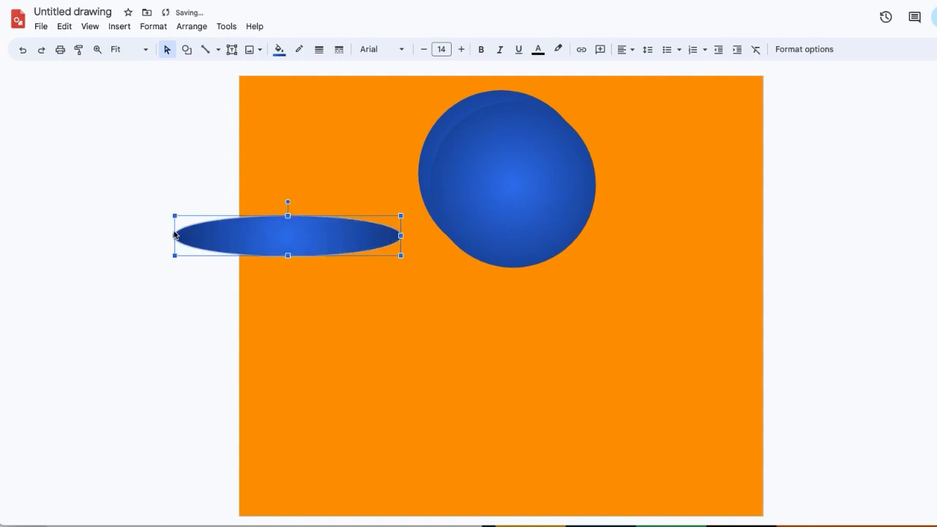
{"action": "left_click_drag", "start_coordinate": [279, 233], "coordinate": [104, 108]}
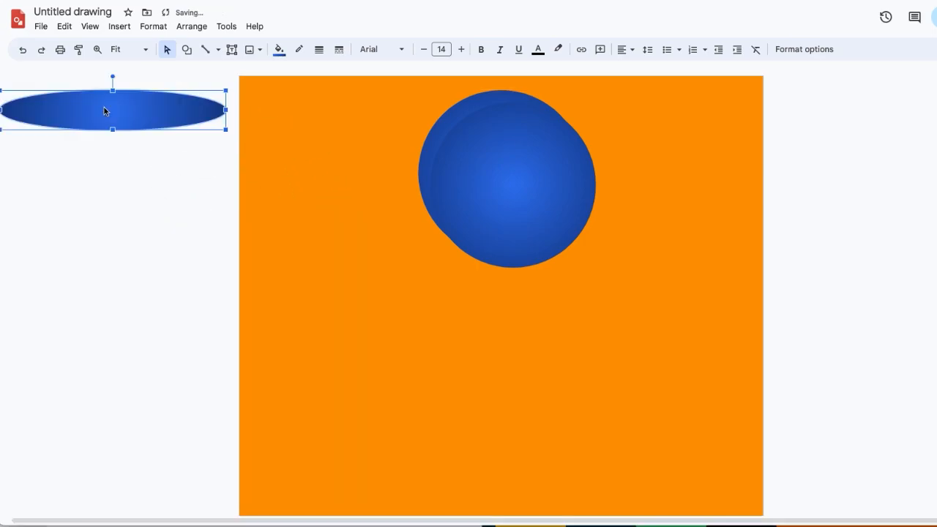
Reshape the other circle copy into a tall, narrow ellipse and place it outside the canvas below the flat ellipse.
{"action": "left_click", "coordinate": [495, 182]}
{"action": "left_click_drag", "start_coordinate": [495, 183], "coordinate": [316, 232]}
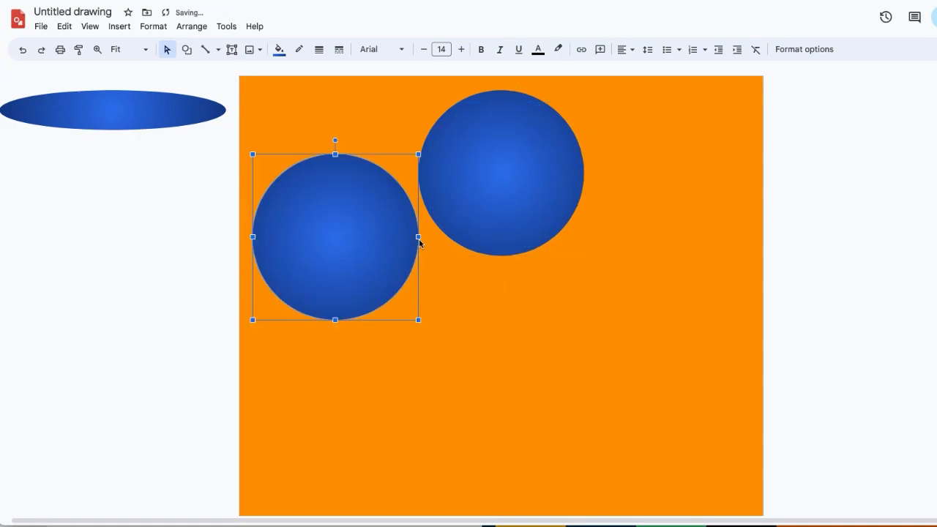
{"action": "left_click_drag", "start_coordinate": [418, 236], "coordinate": [376, 235]}
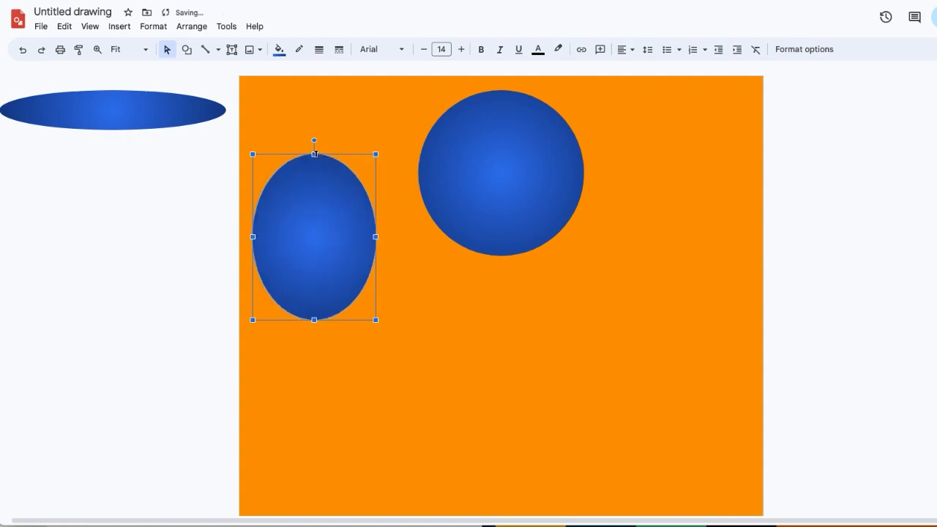
{"action": "left_click_drag", "start_coordinate": [314, 153], "coordinate": [315, 123]}
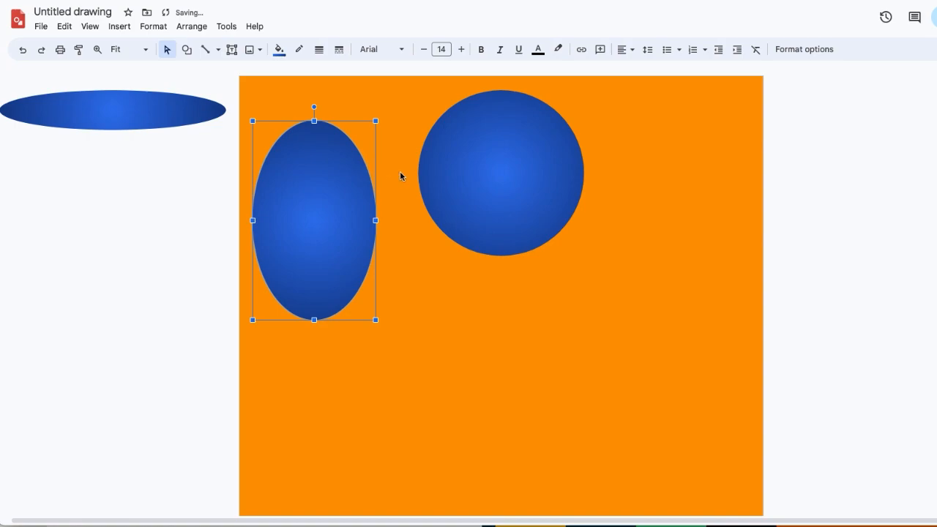
{"action": "left_click_drag", "start_coordinate": [312, 218], "coordinate": [111, 241]}
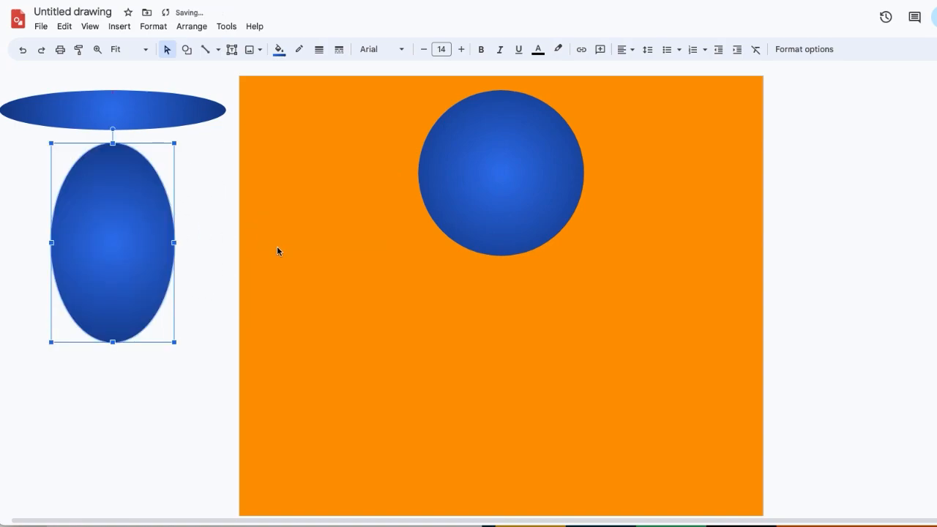
{"action": "left_click", "coordinate": [214, 195]}
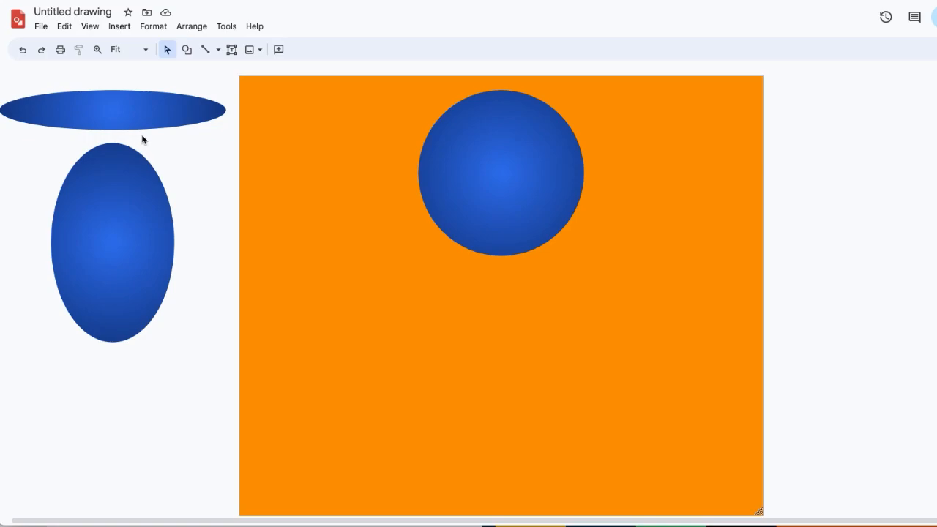
Download the drawing as a JPEG image.
{"action": "left_click", "coordinate": [42, 28]}
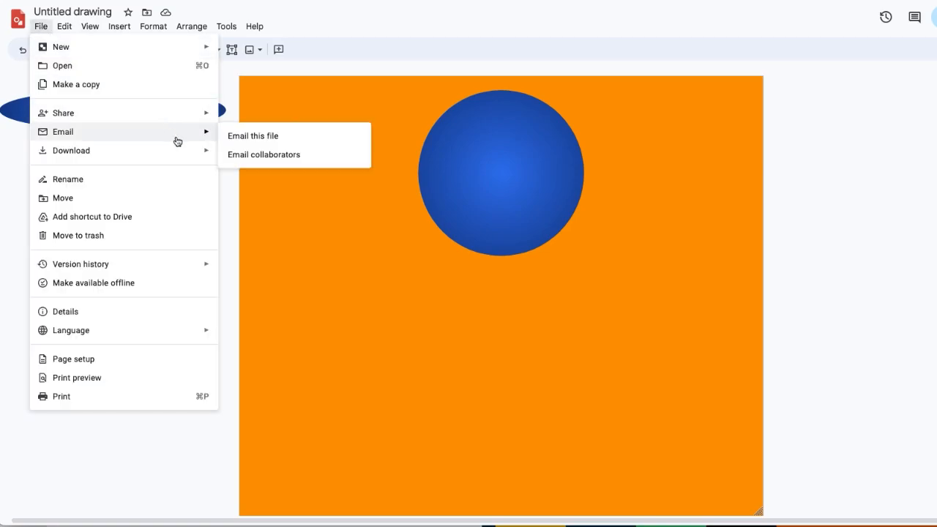
{"action": "mouse_move", "coordinate": [186, 150]}
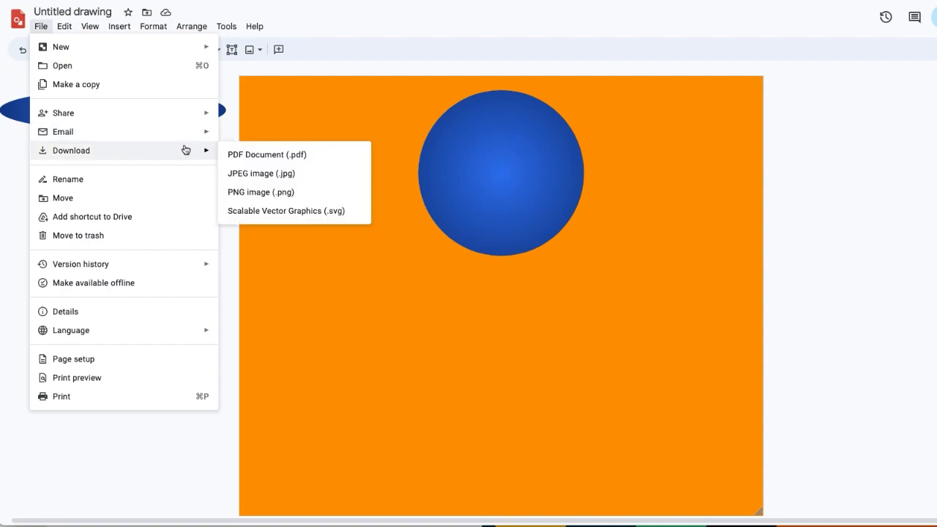
{"action": "left_click", "coordinate": [266, 174]}
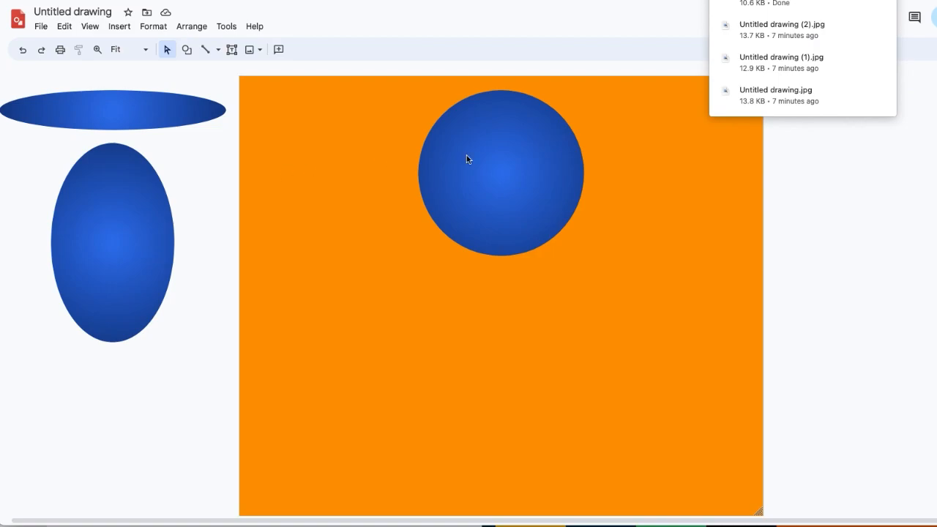
Move the circle straight down a short distance, keeping it horizontally centred, and deselect it.
{"action": "left_click", "coordinate": [507, 176]}
{"action": "left_click_drag", "start_coordinate": [507, 175], "coordinate": [506, 224]}
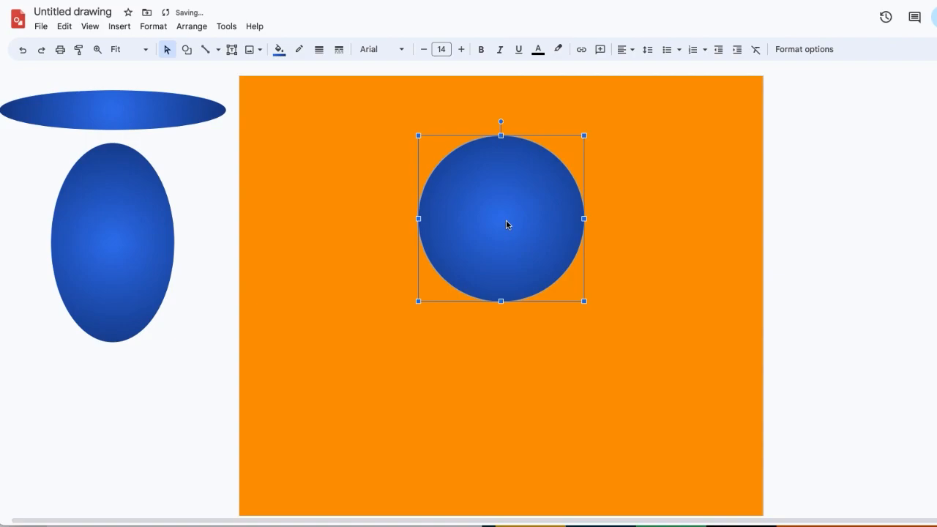
{"action": "left_click", "coordinate": [184, 156]}
Download the drawing with the lowered circle as a JPEG image.
{"action": "left_click", "coordinate": [41, 26]}
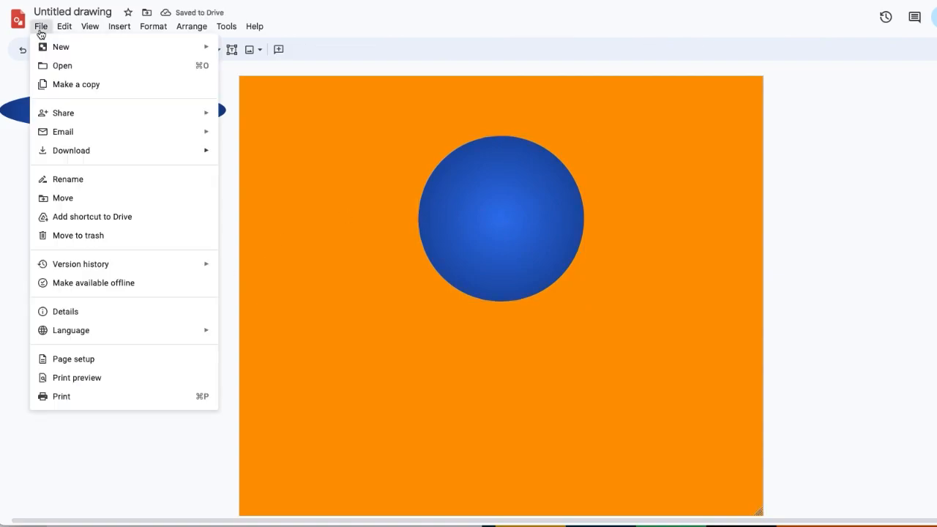
{"action": "mouse_move", "coordinate": [171, 151]}
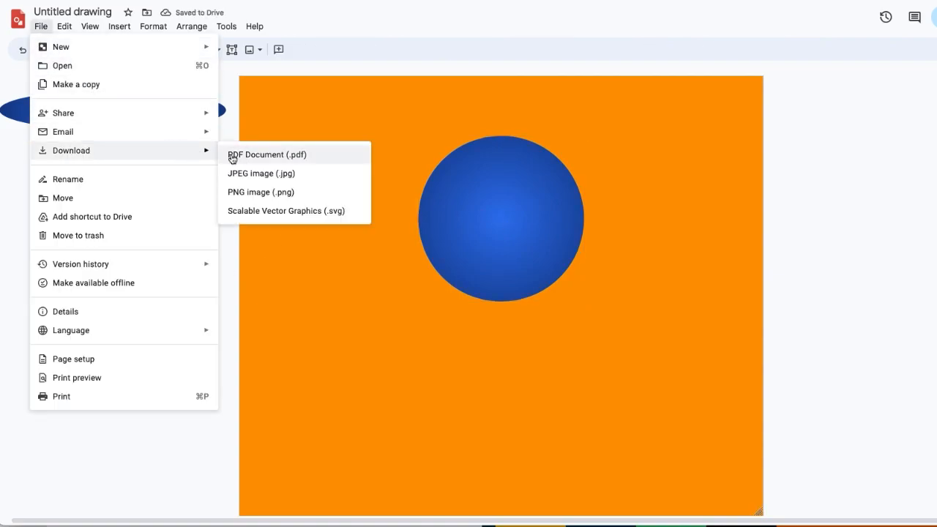
{"action": "left_click", "coordinate": [264, 178]}
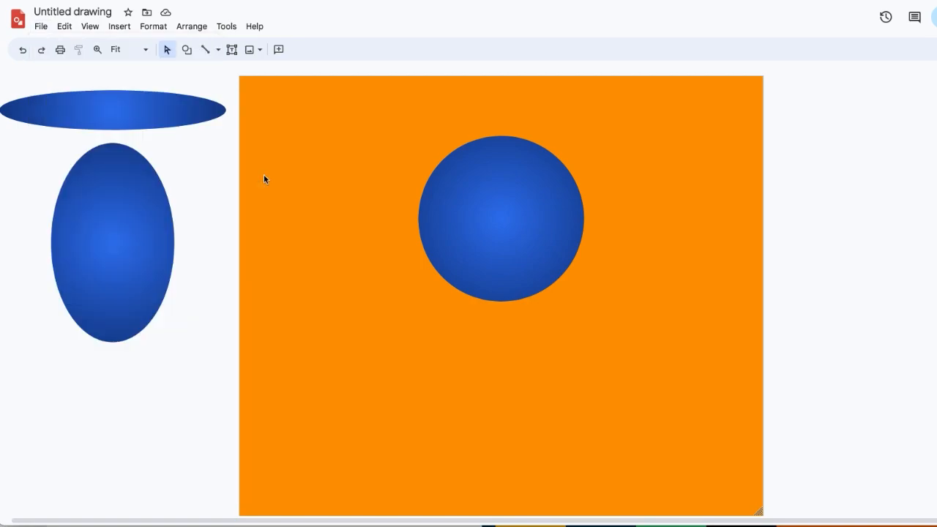
Swap the circle for the tall ellipse, horizontally centred in the canvas's lower half, and download the drawing as a JPEG image.
{"action": "left_click_drag", "start_coordinate": [121, 223], "coordinate": [512, 357]}
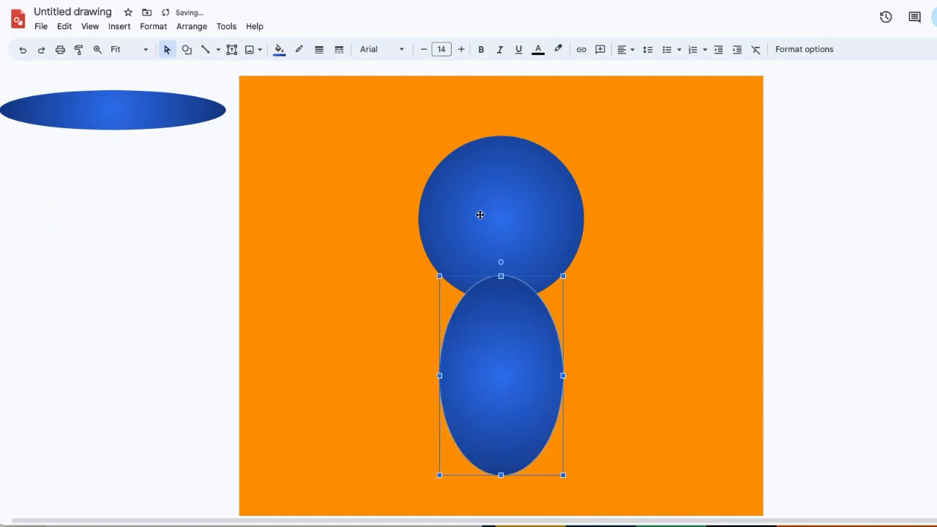
{"action": "left_click_drag", "start_coordinate": [513, 202], "coordinate": [131, 207]}
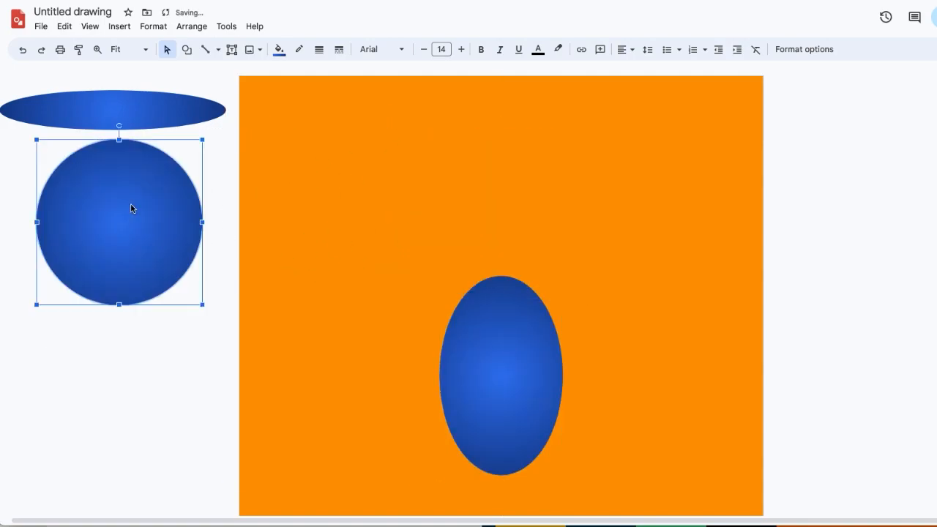
{"action": "left_click", "coordinate": [42, 28]}
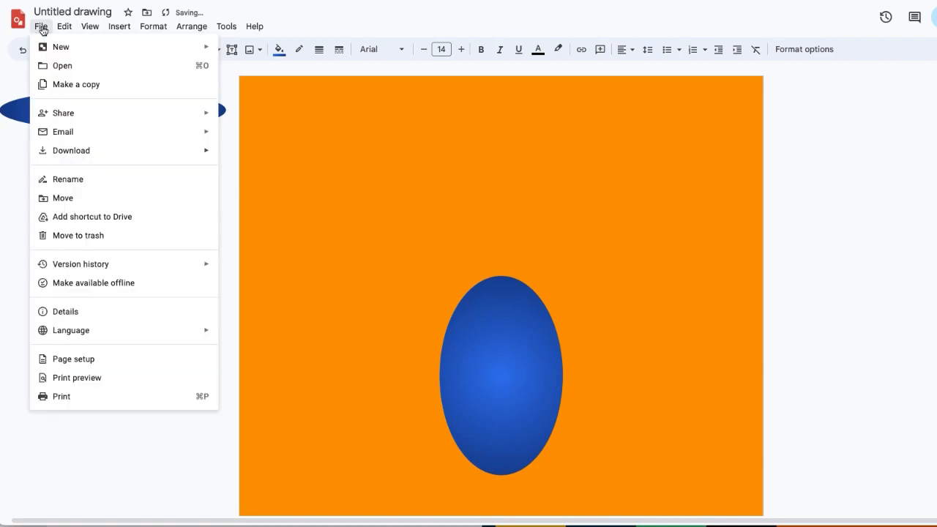
{"action": "mouse_move", "coordinate": [149, 154]}
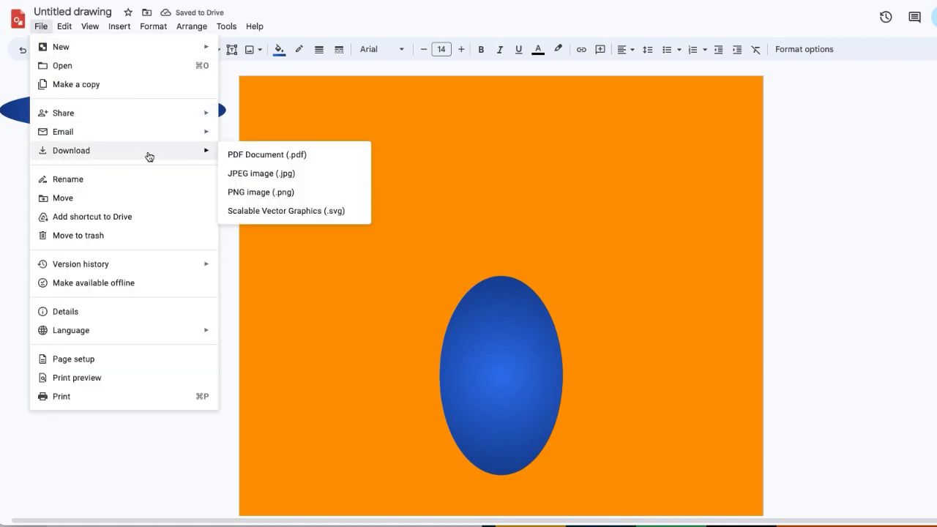
{"action": "left_click", "coordinate": [250, 177]}
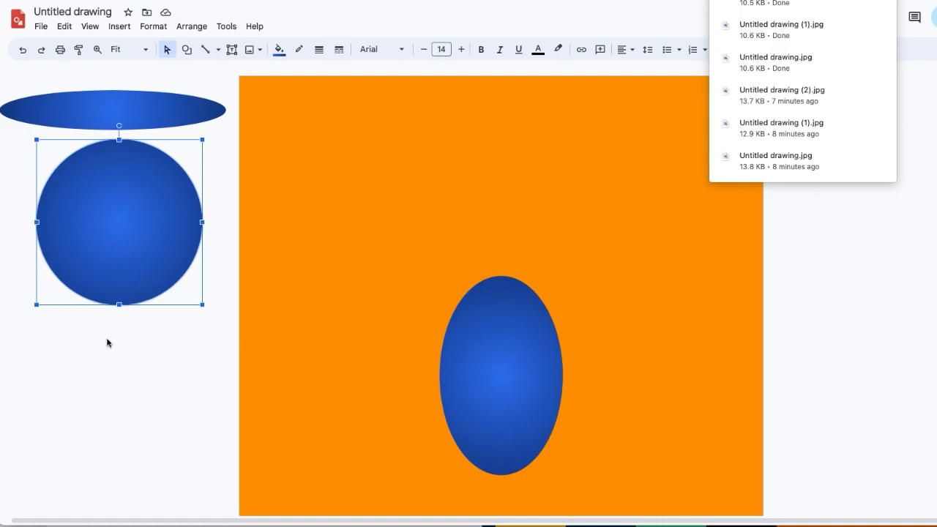
Swap the tall ellipse for the flat ellipse, centred on the canvas's lower edge, and download the drawing as a JPEG image.
{"action": "left_click", "coordinate": [104, 107]}
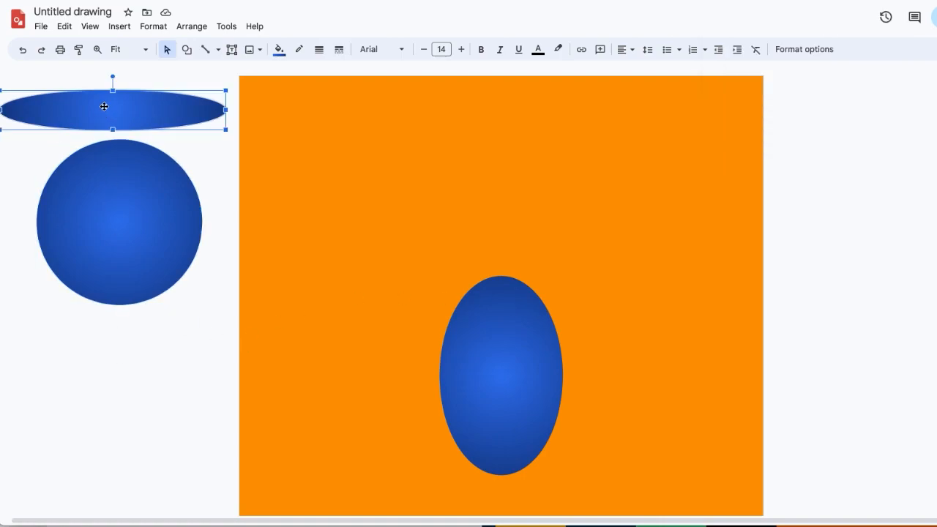
{"action": "left_click_drag", "start_coordinate": [103, 109], "coordinate": [494, 492]}
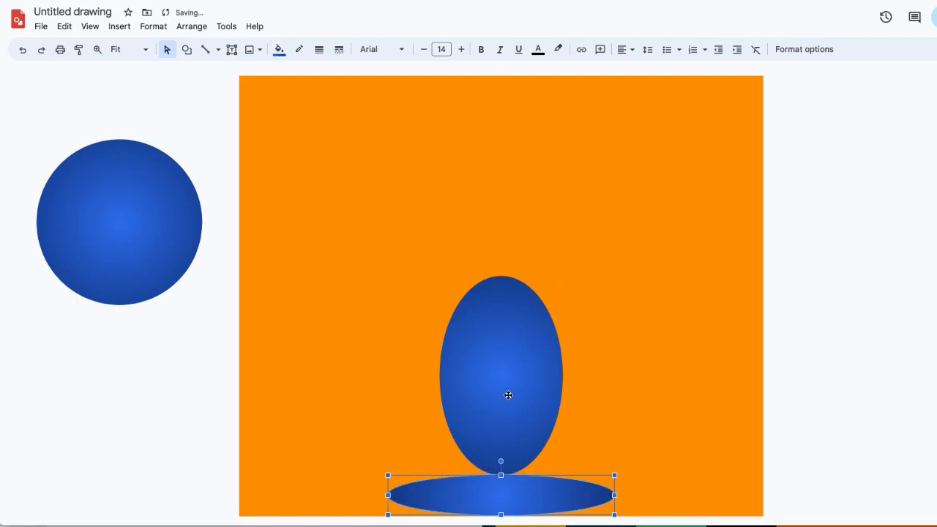
{"action": "left_click_drag", "start_coordinate": [506, 377], "coordinate": [117, 419]}
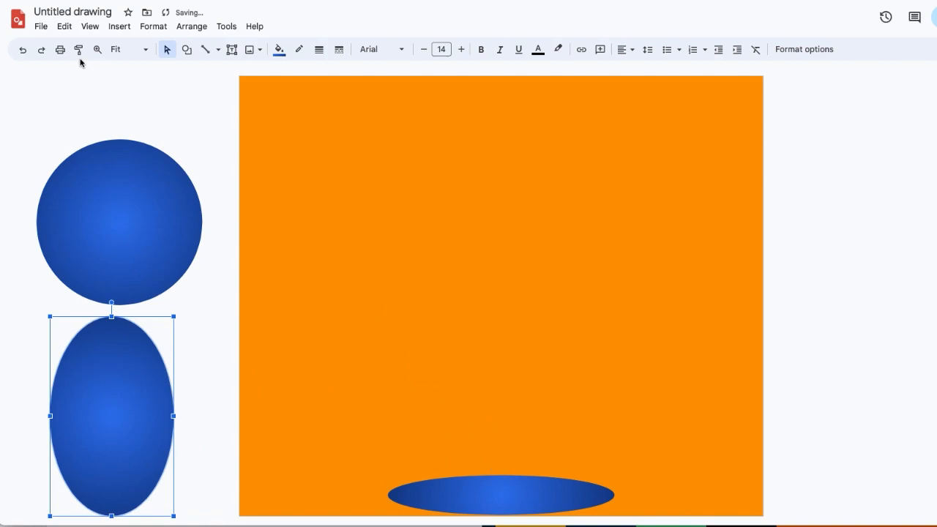
{"action": "left_click", "coordinate": [37, 28]}
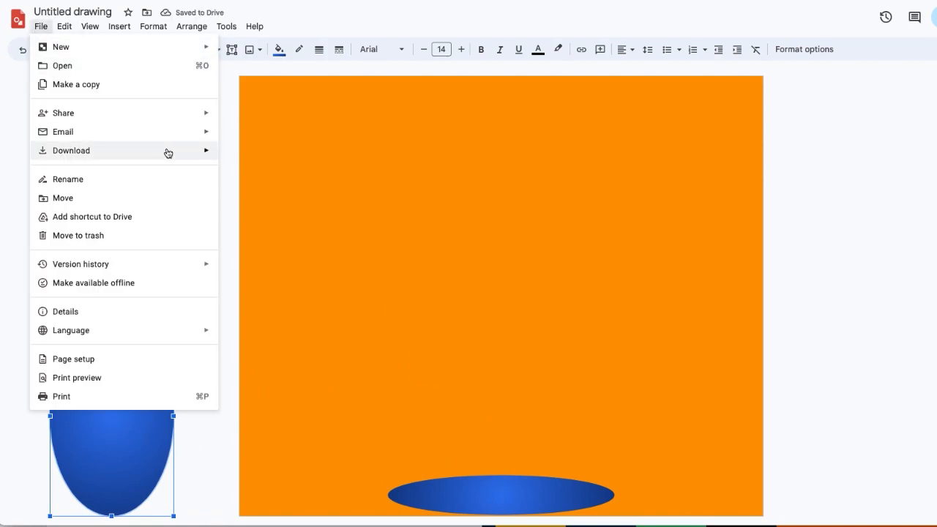
{"action": "mouse_move", "coordinate": [167, 152]}
{"action": "left_click", "coordinate": [273, 177]}
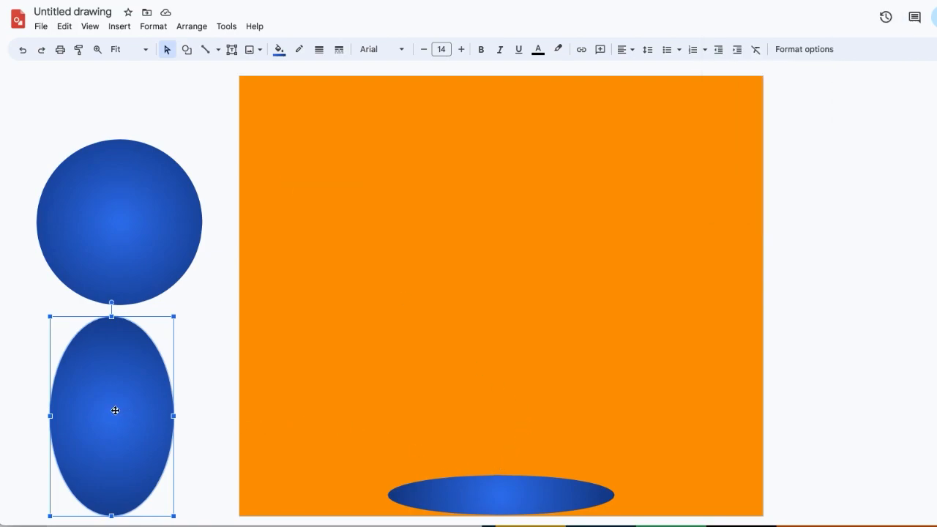
Swap the flat ellipse for the tall ellipse, centred slightly above its earlier canvas position, and download the drawing as a JPEG image.
{"action": "left_click_drag", "start_coordinate": [117, 411], "coordinate": [507, 344]}
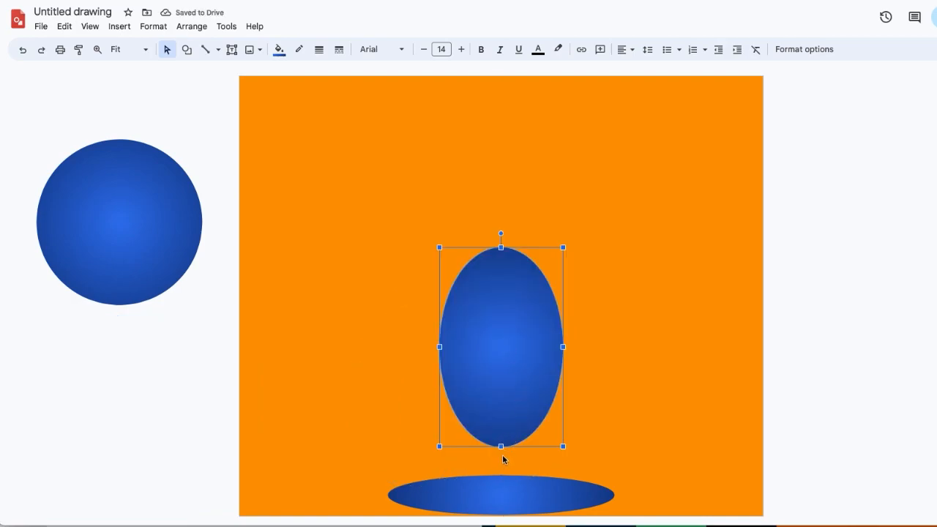
{"action": "left_click", "coordinate": [514, 492]}
{"action": "left_click_drag", "start_coordinate": [514, 492], "coordinate": [140, 481]}
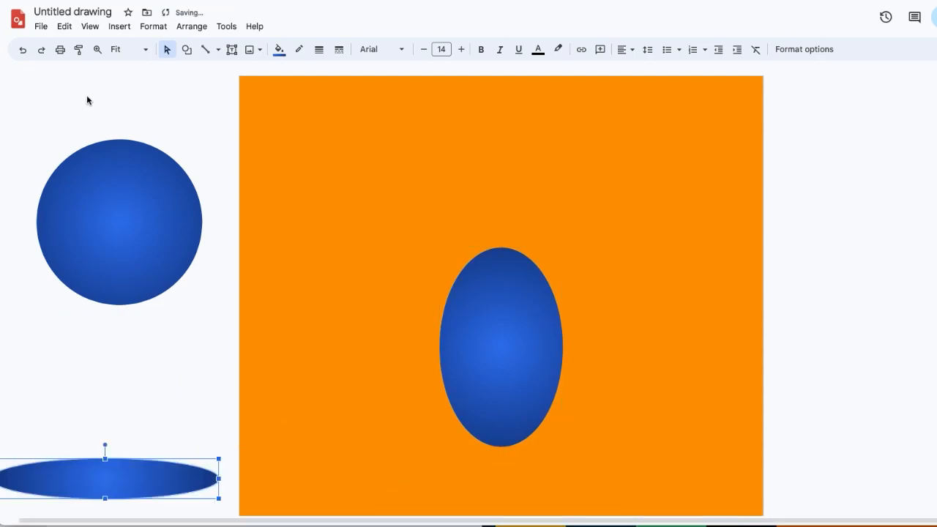
{"action": "left_click", "coordinate": [41, 26]}
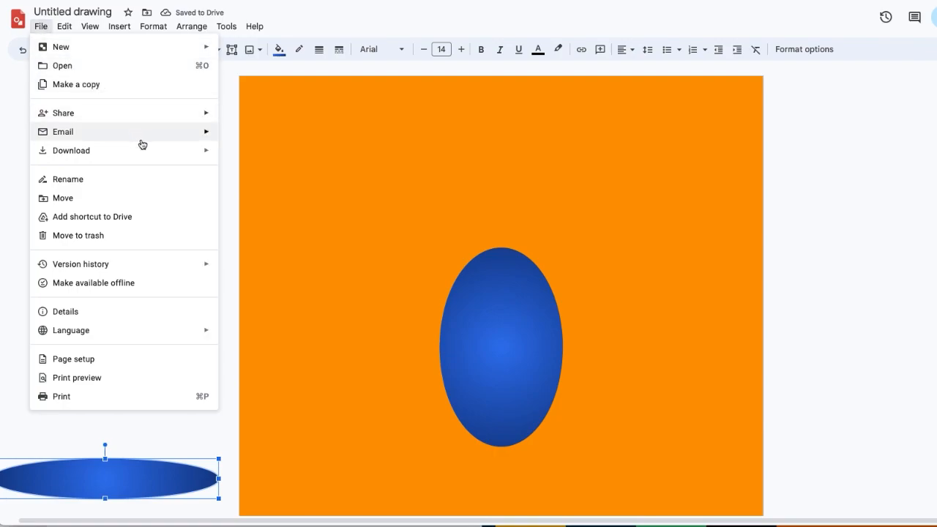
{"action": "mouse_move", "coordinate": [155, 149]}
{"action": "left_click", "coordinate": [258, 175]}
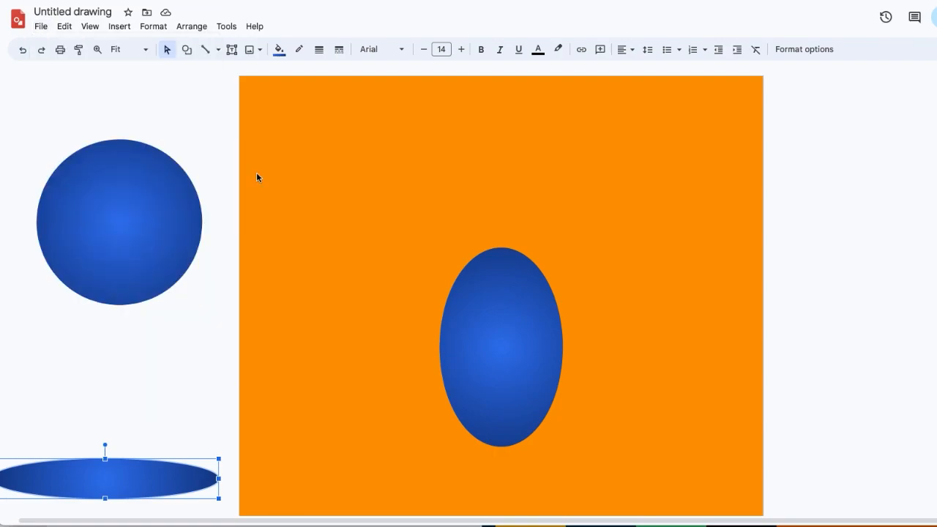
Swap the tall ellipse for the circle, horizontally centred in the canvas's upper half, and download the drawing as a JPEG image.
{"action": "left_click", "coordinate": [128, 221]}
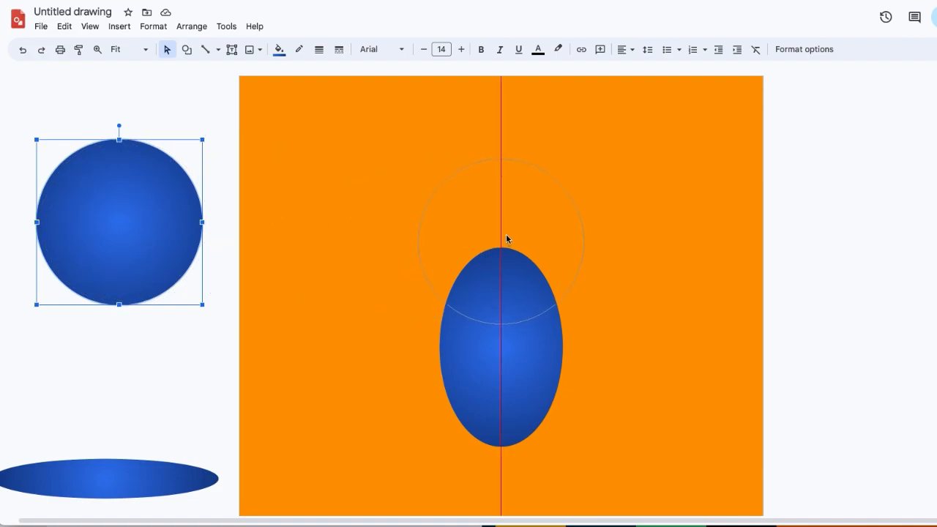
{"action": "left_click_drag", "start_coordinate": [507, 238], "coordinate": [507, 239]}
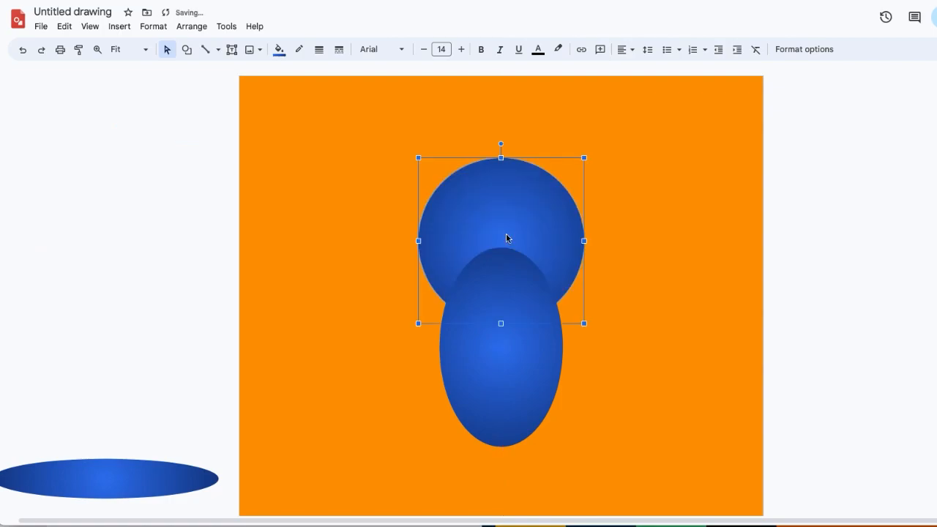
{"action": "left_click", "coordinate": [514, 381]}
{"action": "left_click_drag", "start_coordinate": [480, 373], "coordinate": [73, 352]}
{"action": "left_click", "coordinate": [158, 204]}
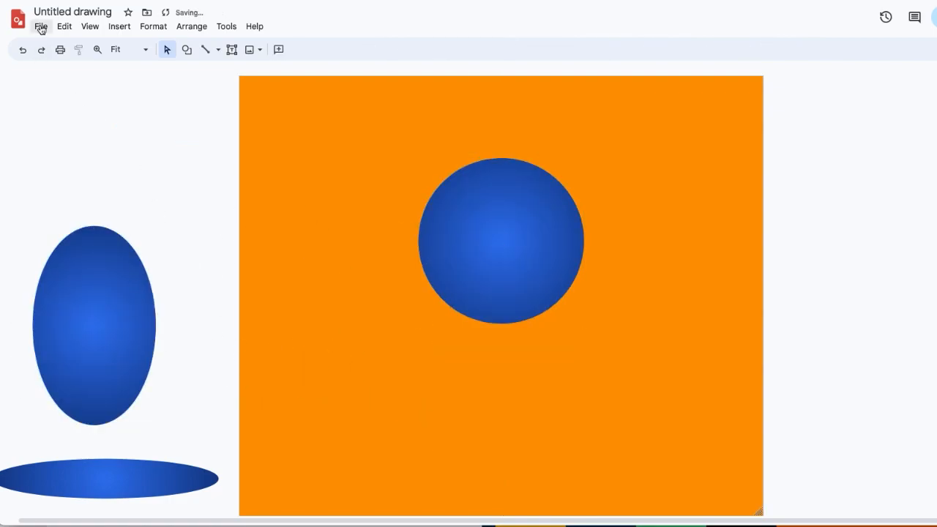
{"action": "left_click", "coordinate": [41, 27]}
{"action": "mouse_move", "coordinate": [153, 152]}
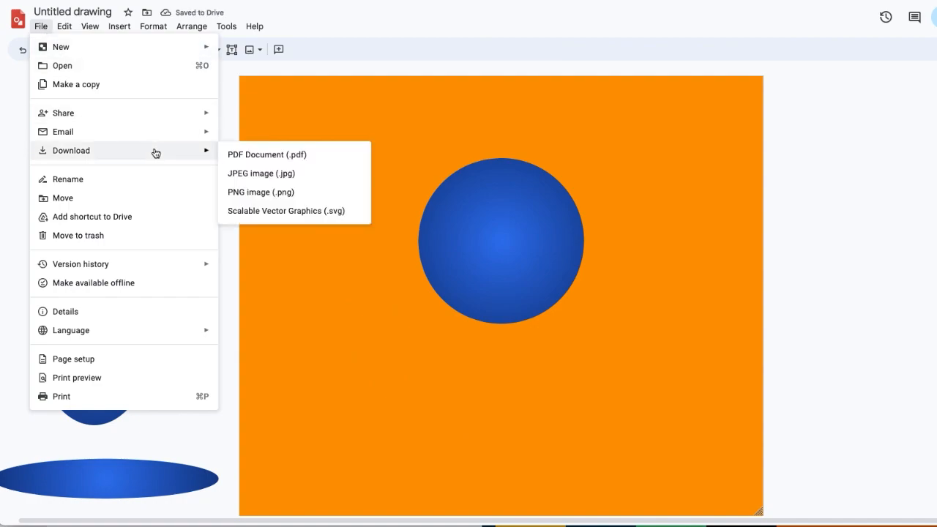
{"action": "left_click", "coordinate": [288, 177]}
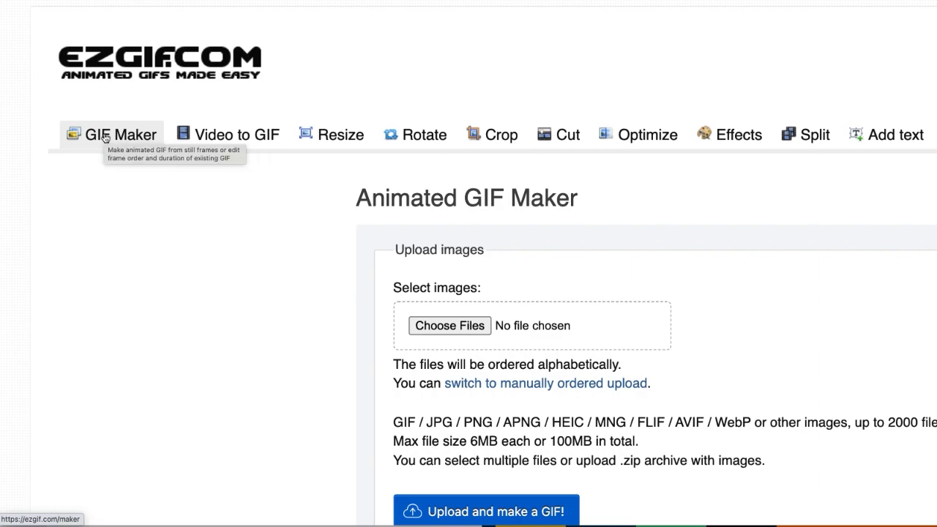
Upload the six Untitled drawing JPEG files from the Downloads folder to ezgif's Animated GIF Maker.
{"action": "scroll", "coordinate": [446, 239], "scroll_direction": "down", "scroll_amount": 3}
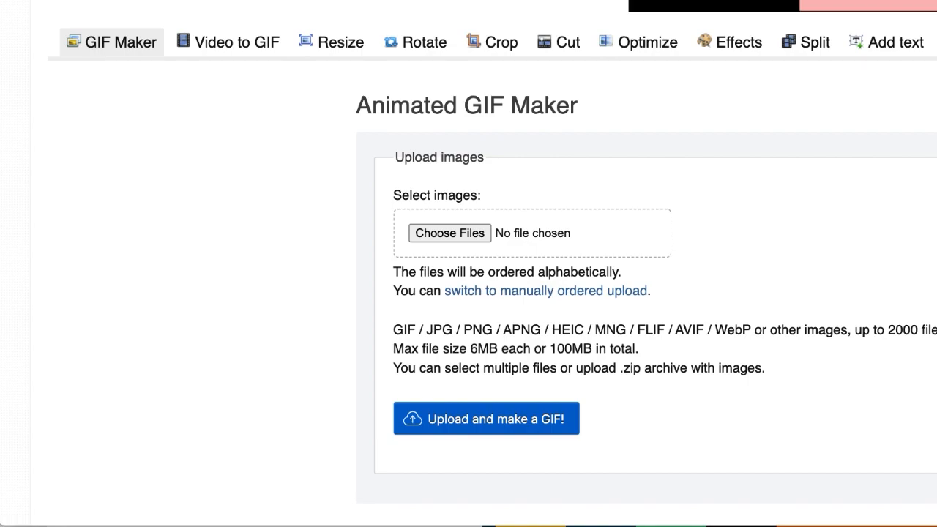
{"action": "left_click", "coordinate": [29, 525]}
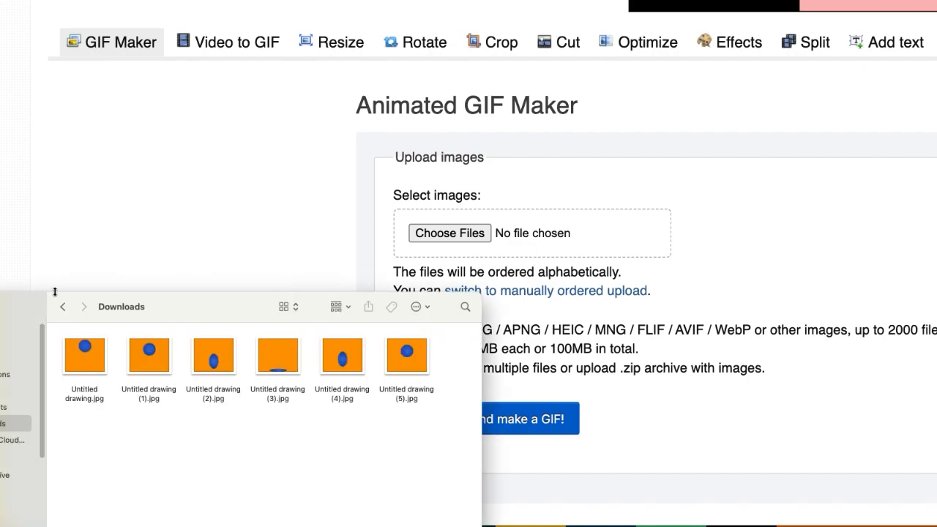
{"action": "left_click_drag", "start_coordinate": [31, 302], "coordinate": [122, 272]}
{"action": "left_click_drag", "start_coordinate": [149, 311], "coordinate": [496, 237]}
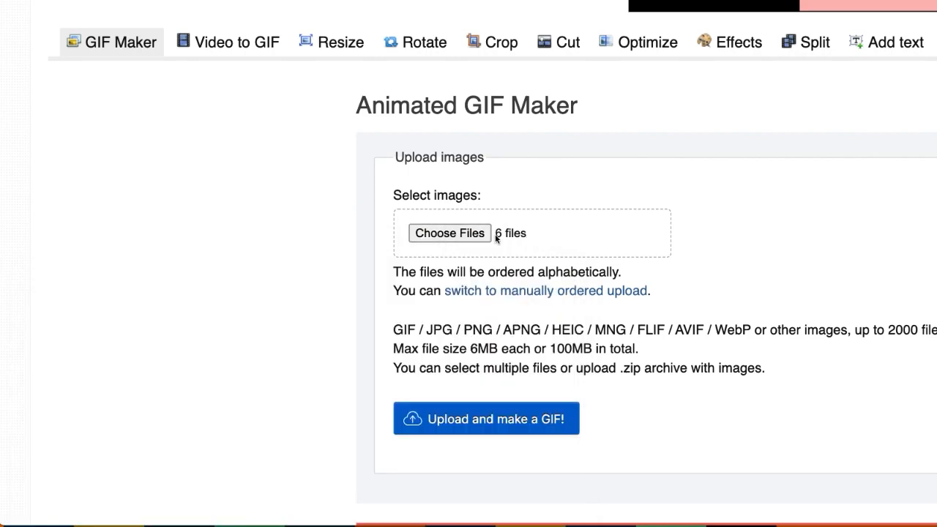
{"action": "left_click", "coordinate": [532, 433]}
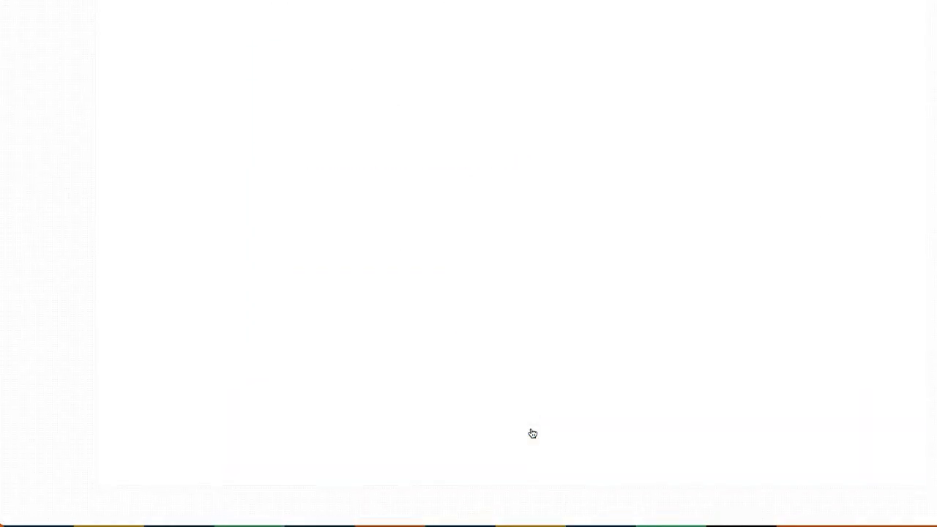
Duplicate frame 6, the ball at its highest position, and move the copy to the start of the frame sequence.
{"action": "scroll", "coordinate": [542, 439], "scroll_direction": "down", "scroll_amount": 3}
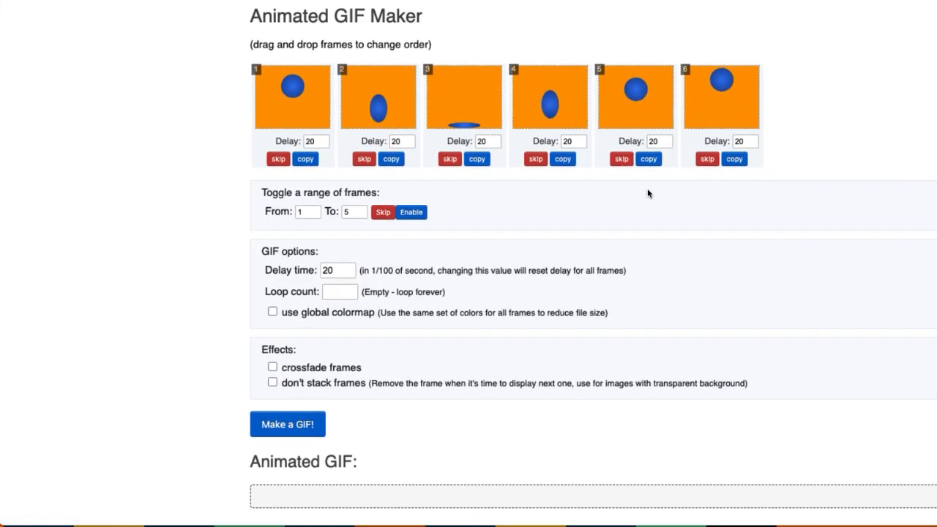
{"action": "scroll", "coordinate": [646, 193], "scroll_direction": "up", "scroll_amount": 2}
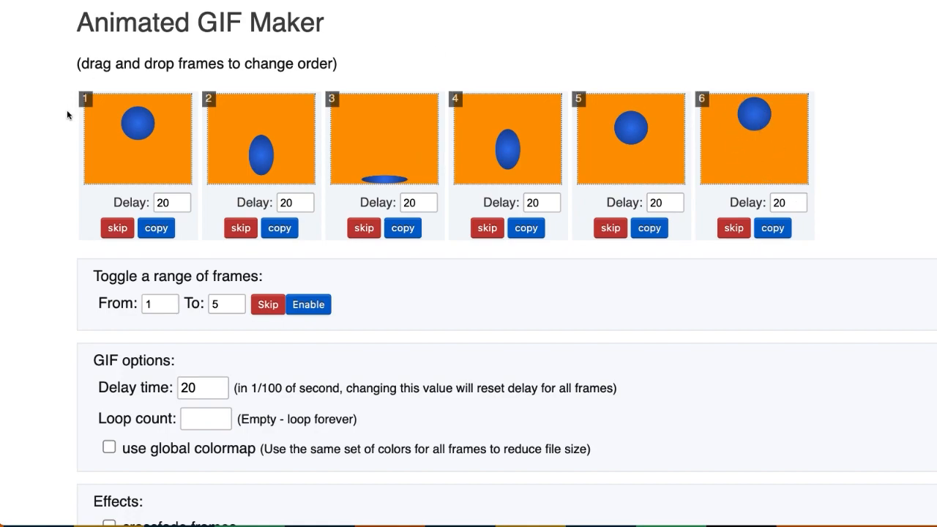
{"action": "left_click", "coordinate": [773, 227]}
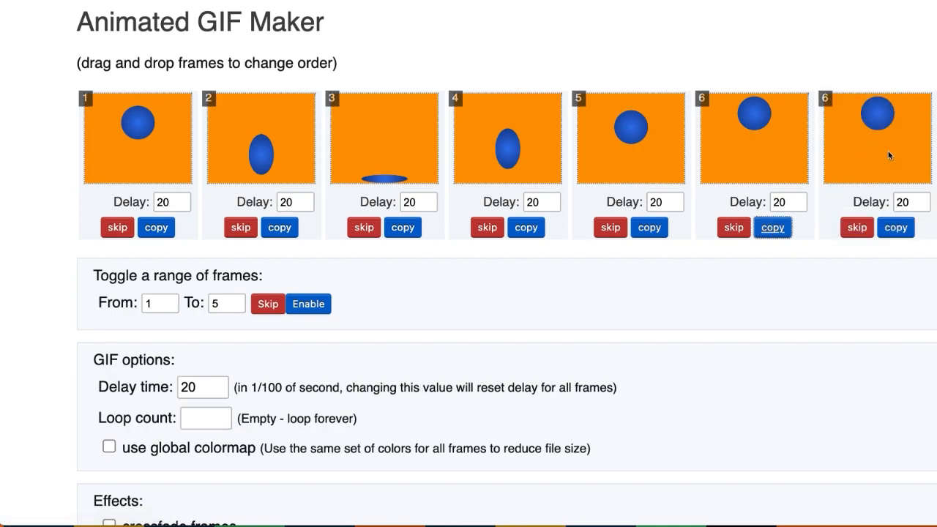
{"action": "left_click_drag", "start_coordinate": [879, 151], "coordinate": [105, 150]}
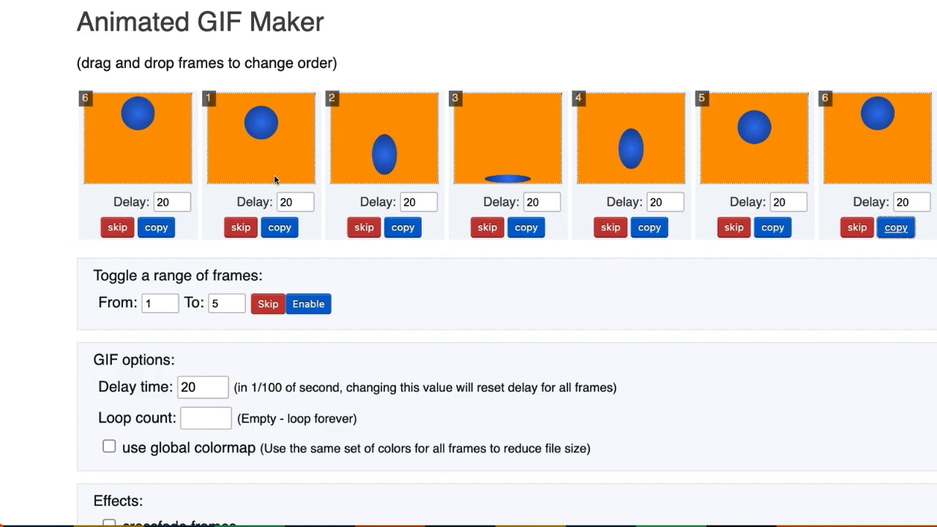
Set the first frame's delay to 40.
{"action": "left_click", "coordinate": [159, 203]}
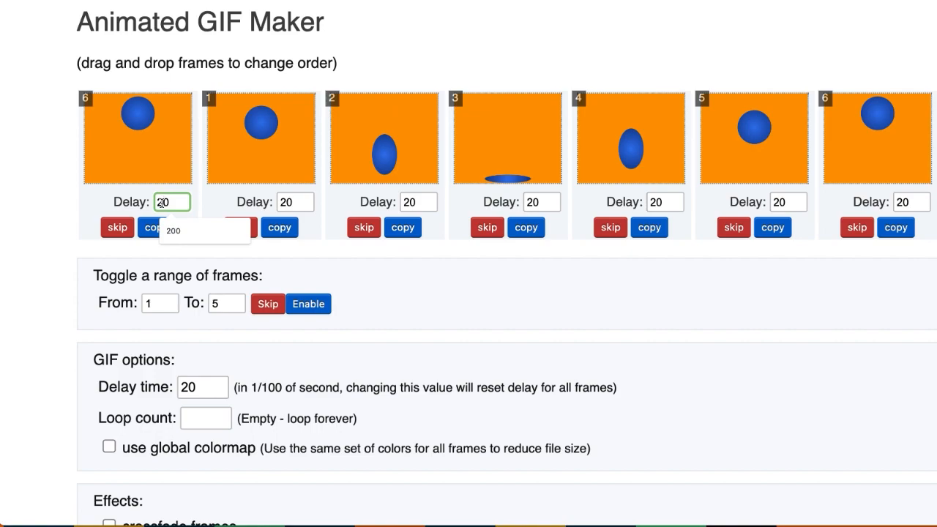
{"action": "key", "text": "BackSpace"}
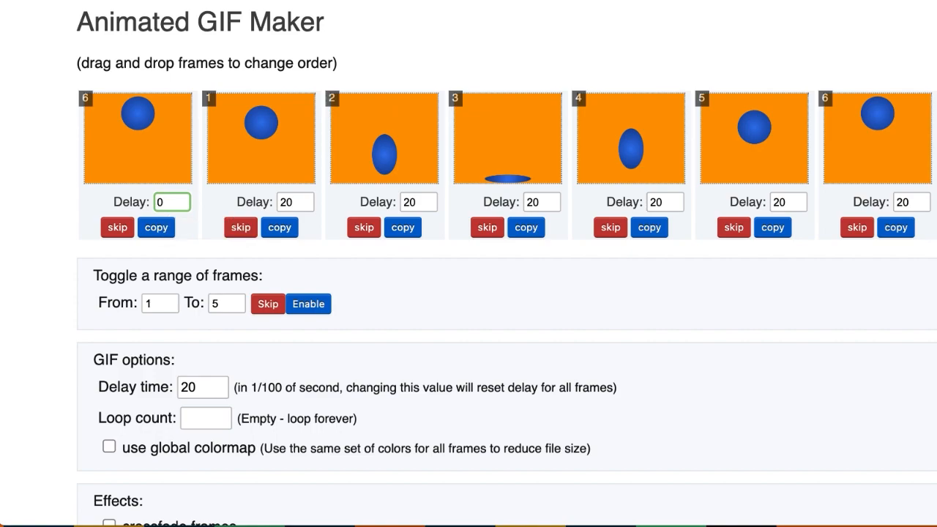
{"action": "type", "text": "4"}
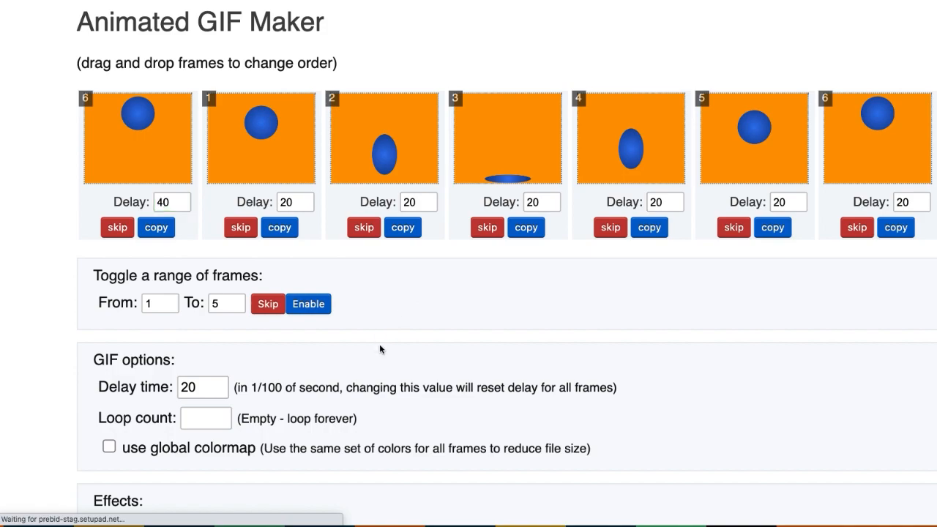
Set the end of the frame range to toggle to 6.
{"action": "scroll", "coordinate": [366, 338], "scroll_direction": "down", "scroll_amount": 1}
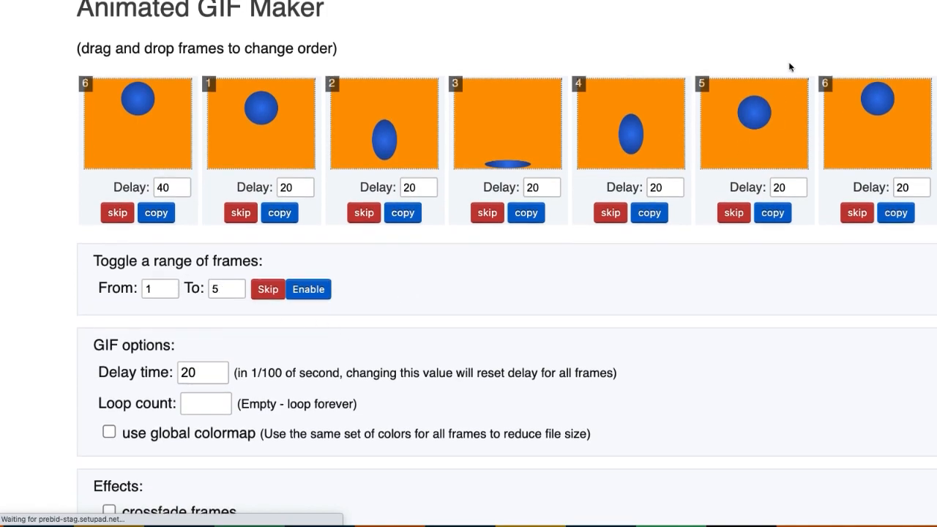
{"action": "left_click", "coordinate": [215, 289]}
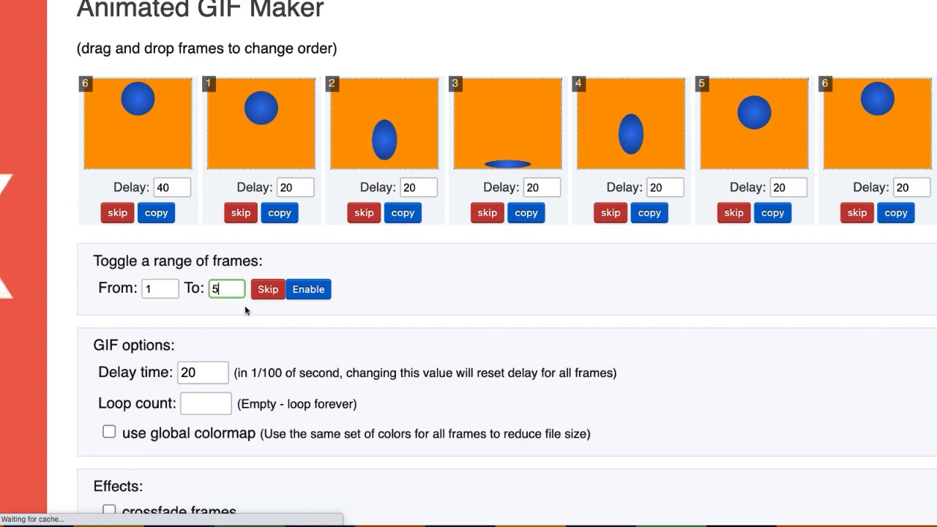
{"action": "key", "text": "BackSpace"}
{"action": "type", "text": "6"}
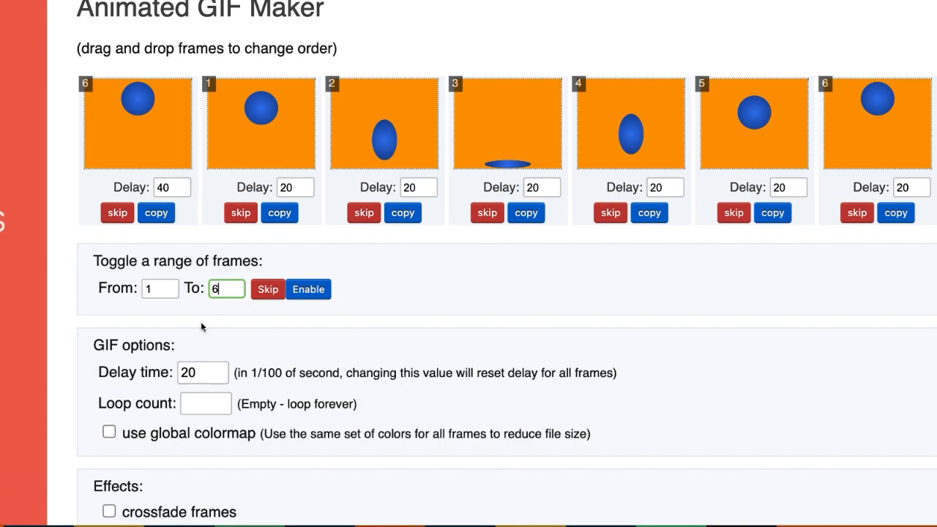
Generate the animated GIF from the frame sequence and review the ball's bounce in the preview.
{"action": "scroll", "coordinate": [202, 322], "scroll_direction": "right", "scroll_amount": 2}
{"action": "scroll", "coordinate": [201, 323], "scroll_direction": "down", "scroll_amount": 2}
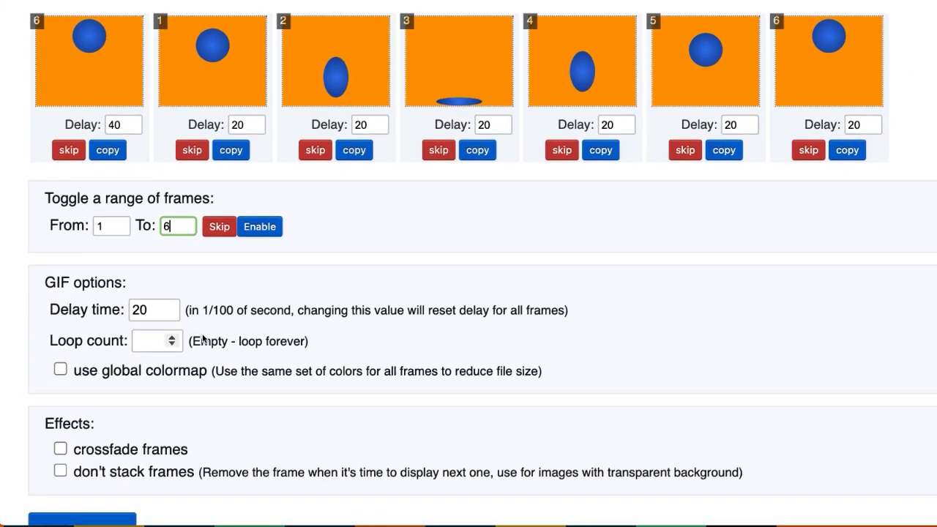
{"action": "scroll", "coordinate": [202, 338], "scroll_direction": "down", "scroll_amount": 2}
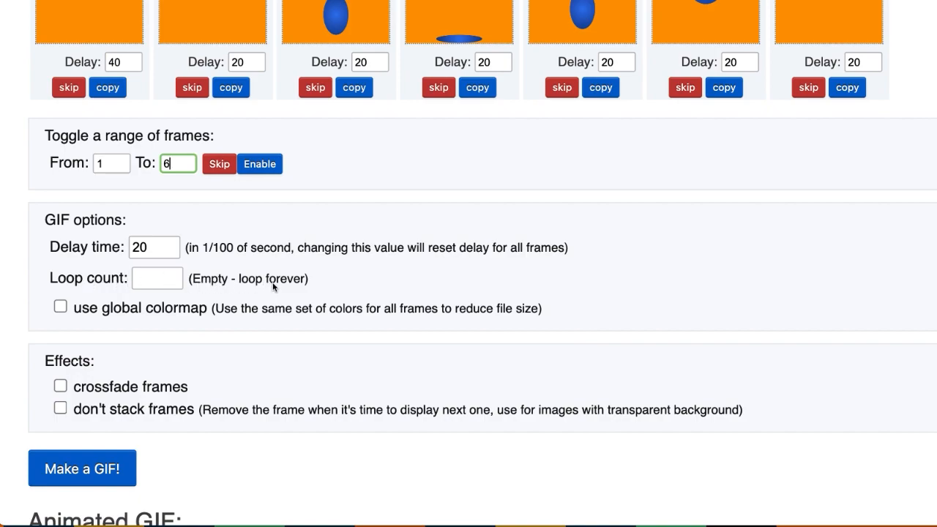
{"action": "scroll", "coordinate": [216, 289], "scroll_direction": "down", "scroll_amount": 5}
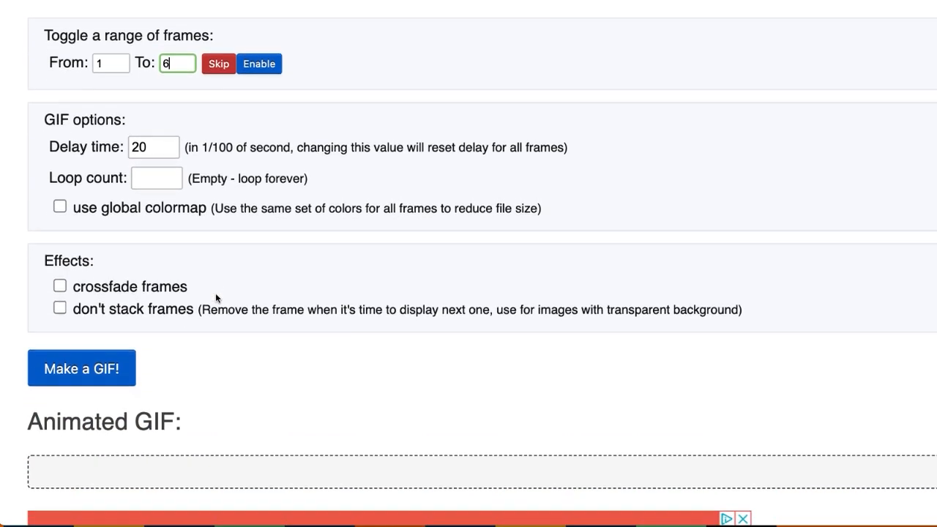
{"action": "scroll", "coordinate": [216, 298], "scroll_direction": "down", "scroll_amount": 2}
{"action": "left_click", "coordinate": [75, 257]}
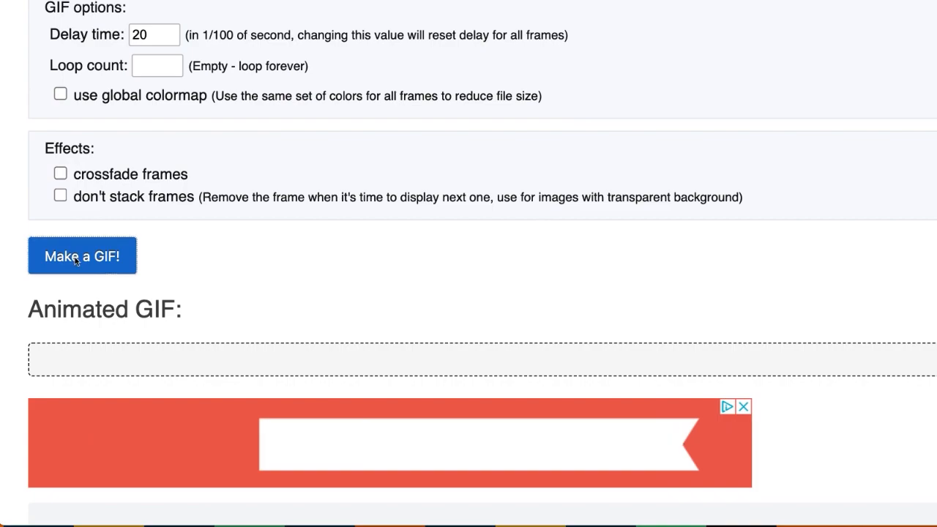
{"action": "scroll", "coordinate": [224, 295], "scroll_direction": "up", "scroll_amount": 2}
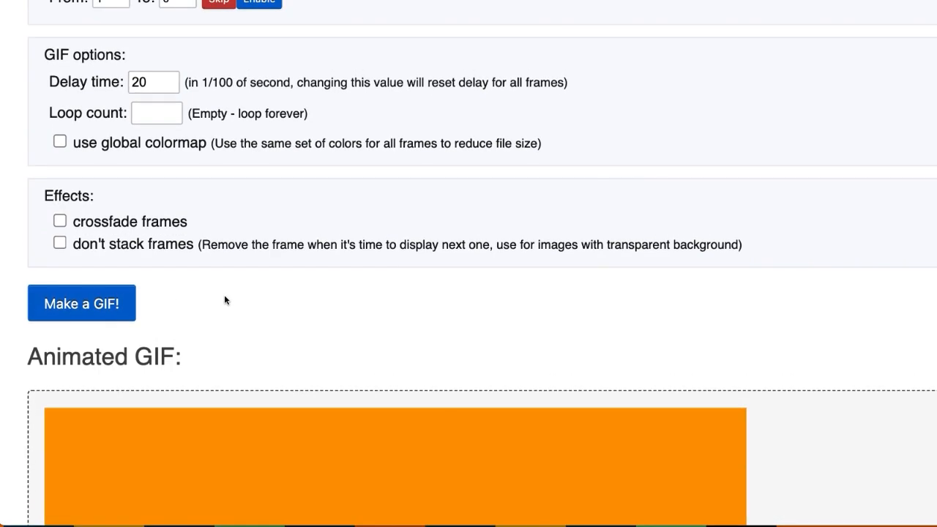
{"action": "scroll", "coordinate": [224, 295], "scroll_direction": "down", "scroll_amount": 3}
{"action": "scroll", "coordinate": [224, 300], "scroll_direction": "down", "scroll_amount": 5}
{"action": "scroll", "coordinate": [225, 300], "scroll_direction": "down", "scroll_amount": 3}
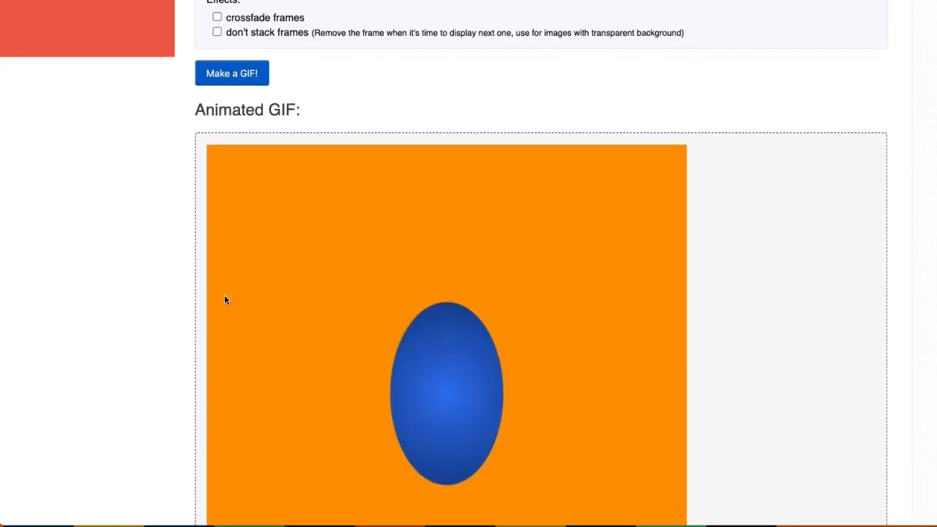
{"action": "scroll", "coordinate": [224, 300], "scroll_direction": "down", "scroll_amount": 1}
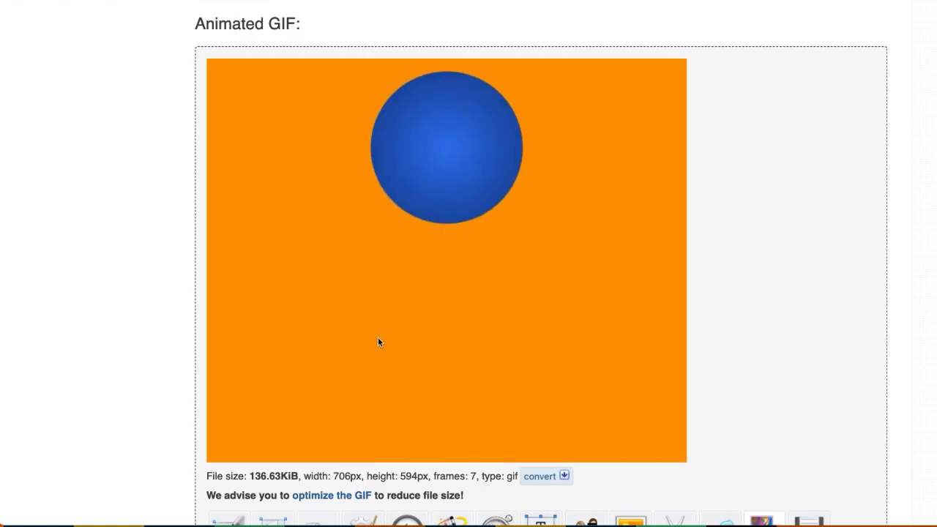
{"action": "scroll", "coordinate": [377, 342], "scroll_direction": "down", "scroll_amount": 1}
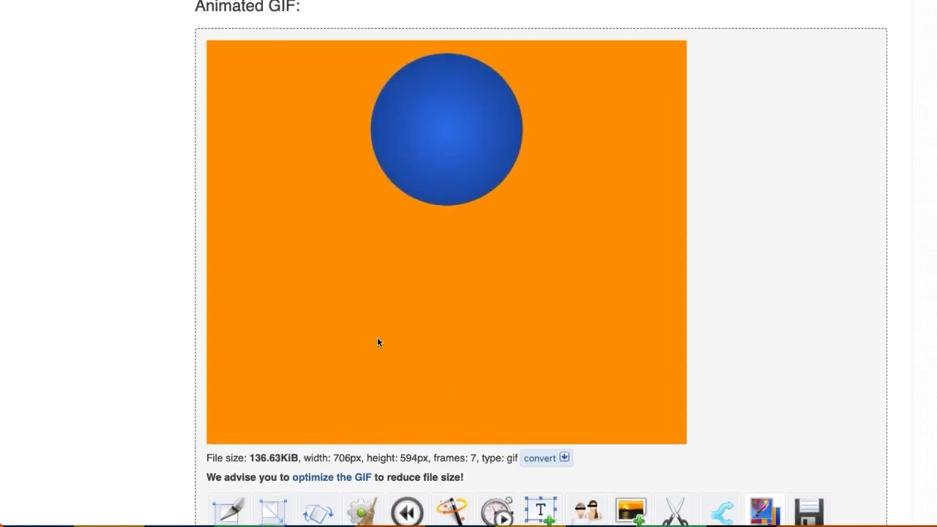
Set the delay of the first and last frames, both showing the ball at its highest position, to 10.
{"action": "scroll", "coordinate": [378, 341], "scroll_direction": "up", "scroll_amount": 15}
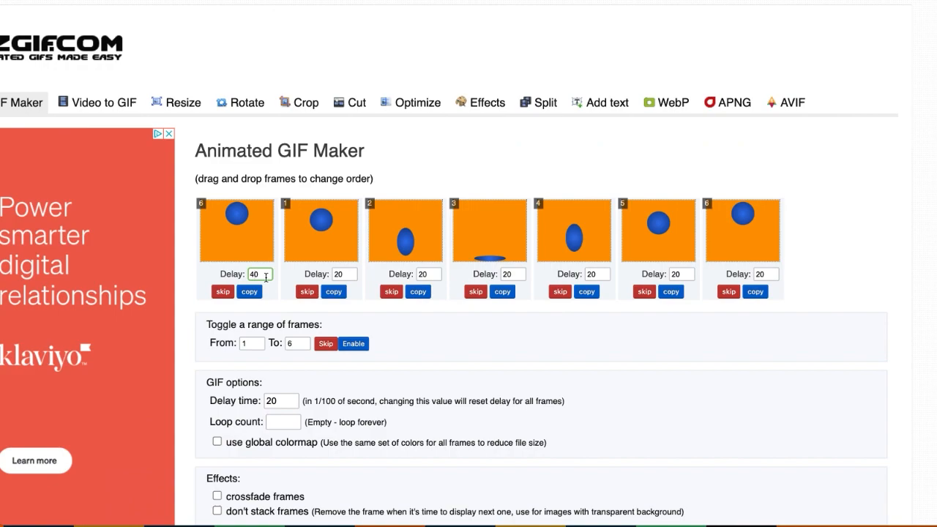
{"action": "type", "text": "1"}
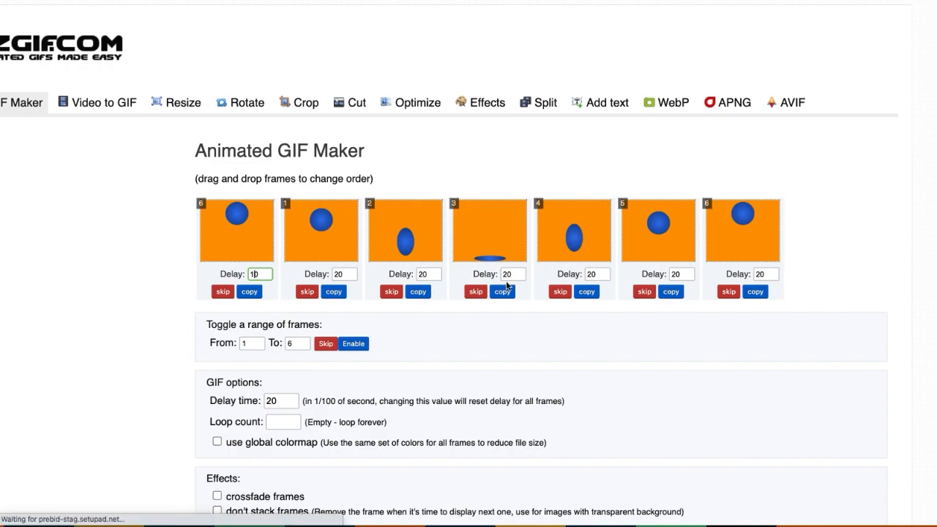
{"action": "left_click", "coordinate": [759, 273]}
{"action": "key", "text": "BackSpace"}
{"action": "type", "text": "1"}
Regenerate the animated GIF with the edited frame delays and review its playback.
{"action": "scroll", "coordinate": [467, 386], "scroll_direction": "down", "scroll_amount": 4}
{"action": "scroll", "coordinate": [467, 387], "scroll_direction": "down", "scroll_amount": 1}
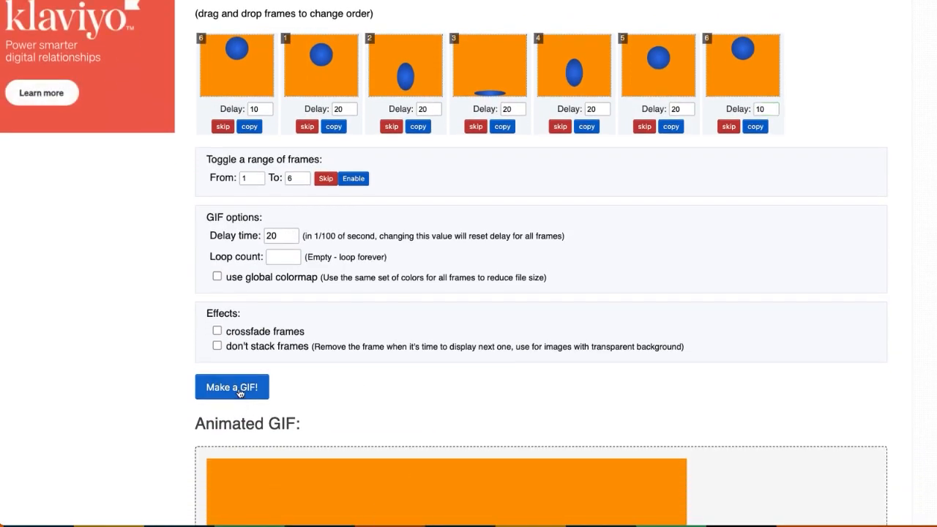
{"action": "left_click", "coordinate": [238, 388]}
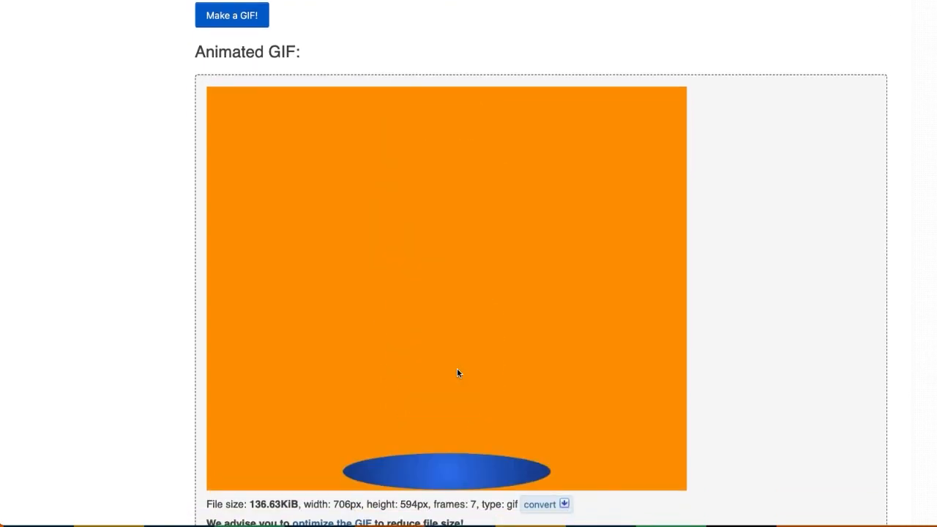
{"action": "scroll", "coordinate": [456, 373], "scroll_direction": "down", "scroll_amount": 3}
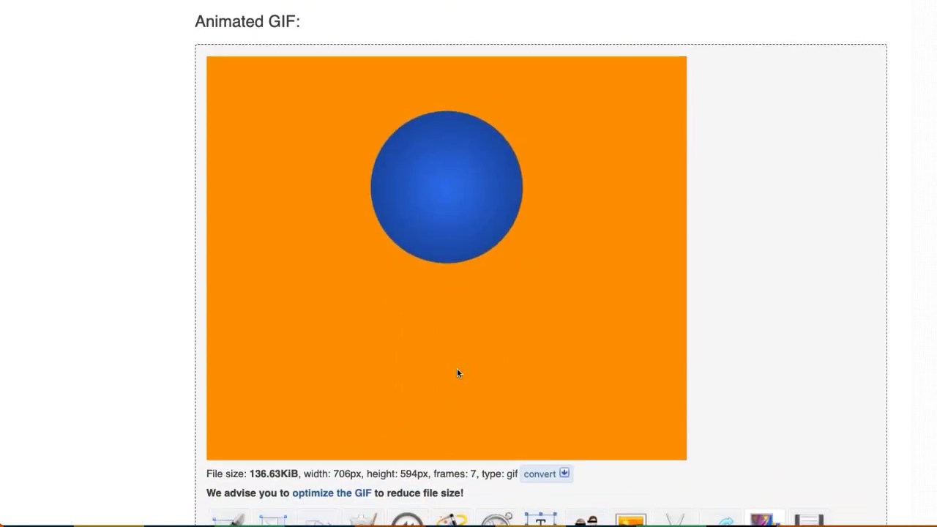
{"action": "scroll", "coordinate": [457, 373], "scroll_direction": "down", "scroll_amount": 1}
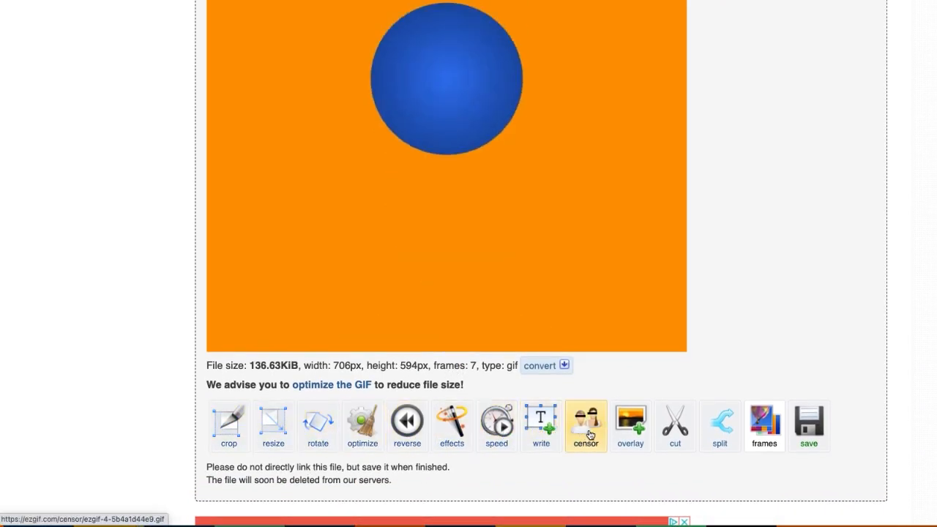
Save the finished GIF and open ezgif.com-gif-maker.gif from the Downloads folder in the browser.
{"action": "left_click", "coordinate": [818, 432]}
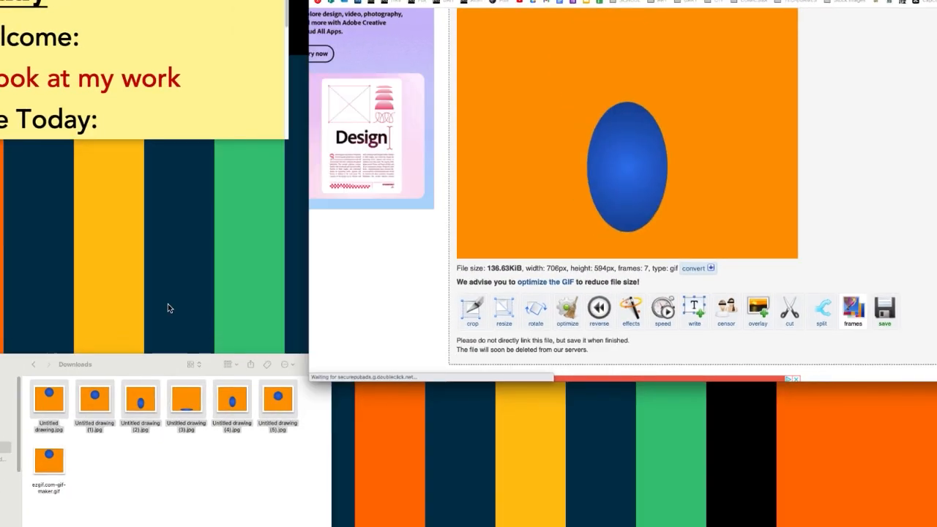
{"action": "left_click", "coordinate": [173, 430]}
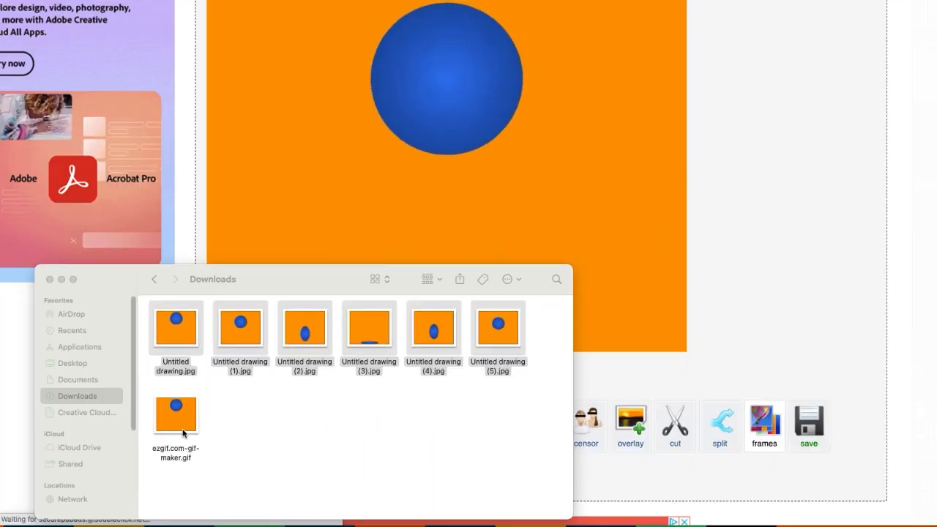
{"action": "left_click", "coordinate": [169, 413]}
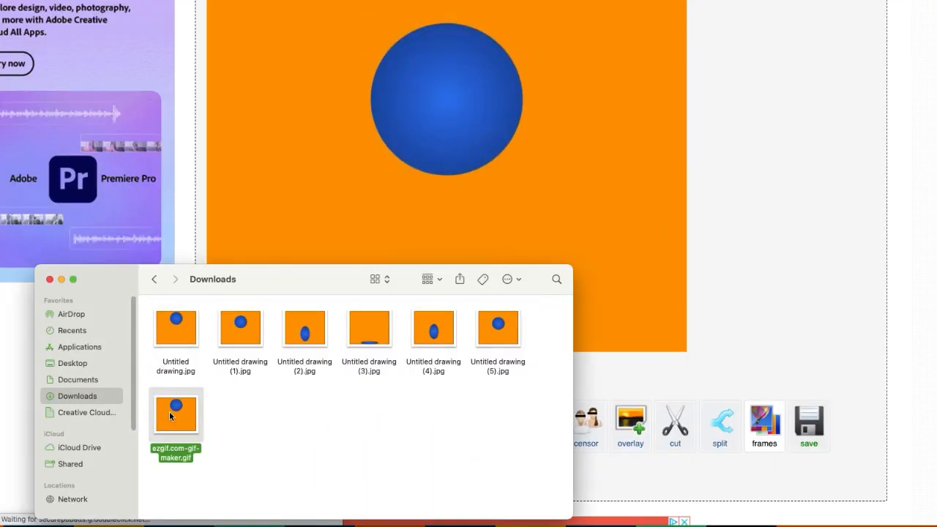
{"action": "left_click_drag", "start_coordinate": [169, 411], "coordinate": [600, 0]}
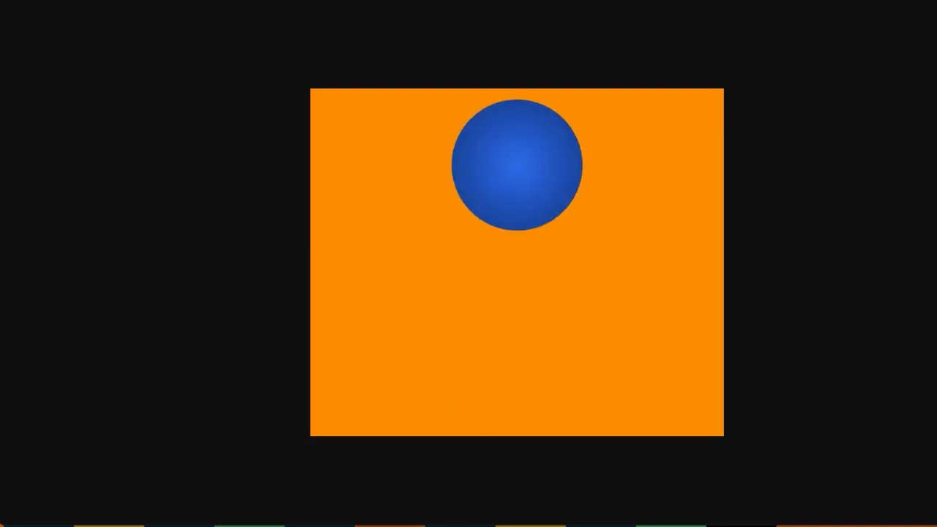